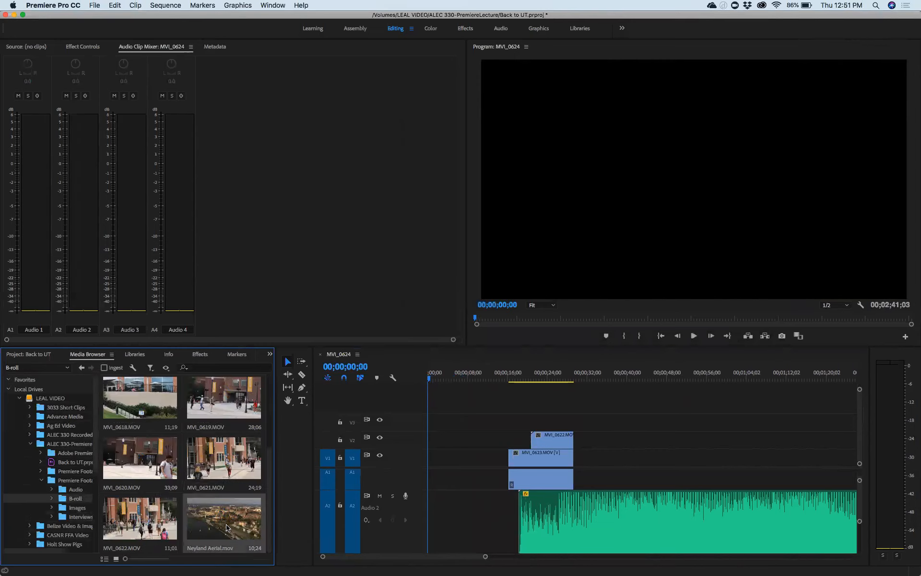
Step: Place Neyland Aerial.mov from the Media Browser at the start of V1, ahead of MVI_0623
left_click_drag(227, 527, 446, 458)
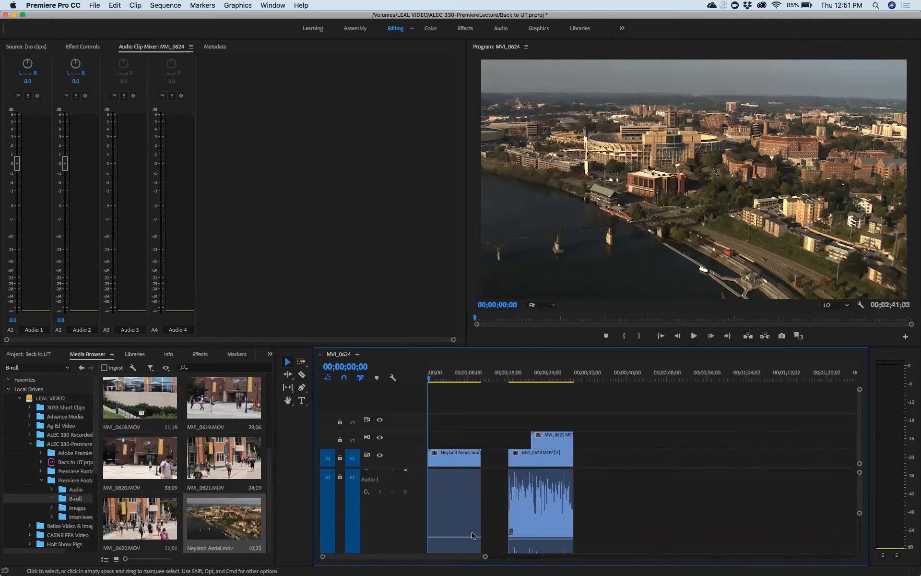
Step: With the Timeline maximized, slide the 031823337-inspire.wav music clip on A2 to 00;00;00;00
key("grave")
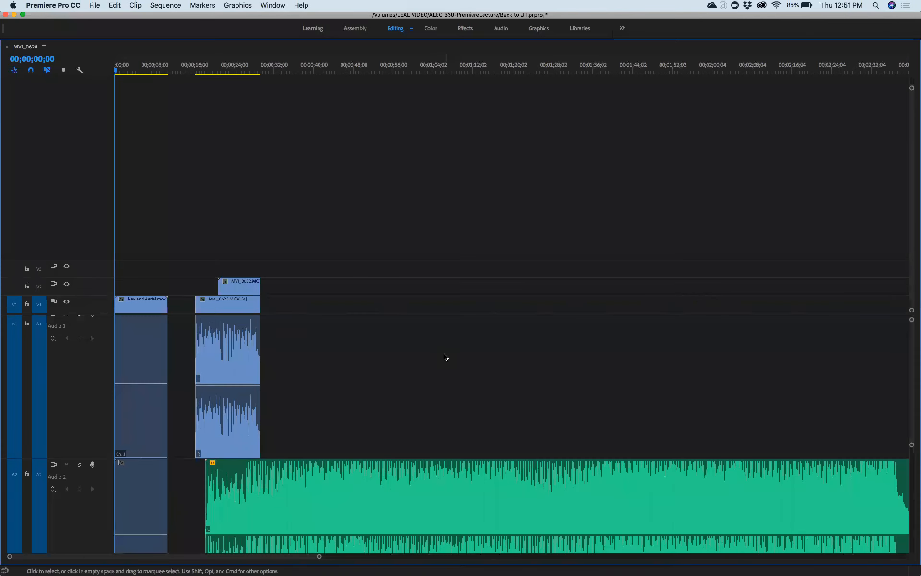
scroll(301, 358, "down", 5)
scroll(300, 359, "up", 5)
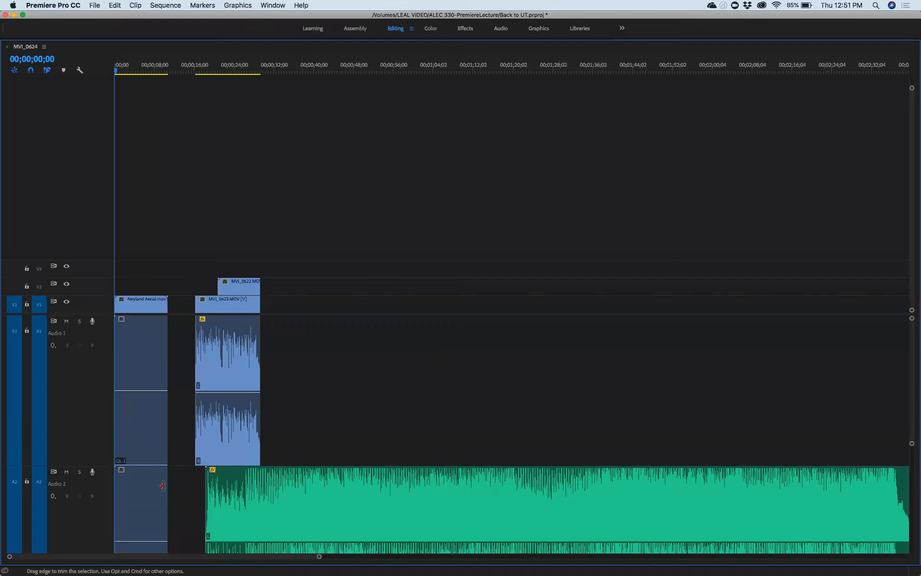
left_click_drag(290, 479, 201, 480)
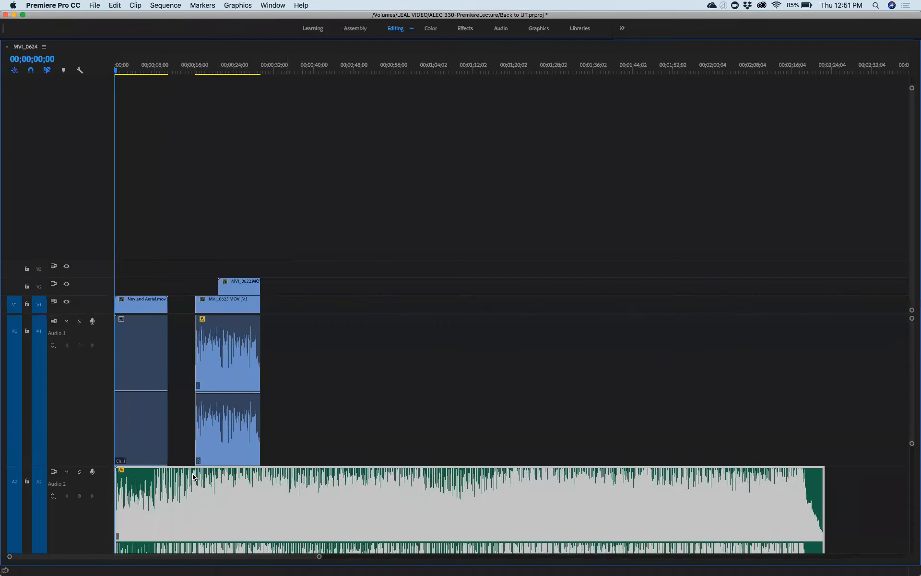
left_click(283, 419)
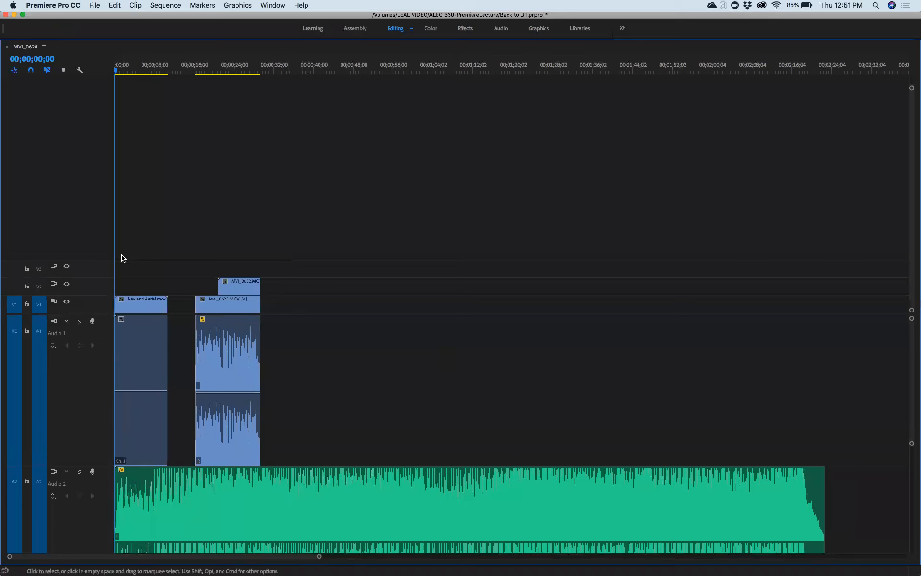
Step: Preview the opening, keep the music at the sequence start, and restore the Timeline size
key("space")
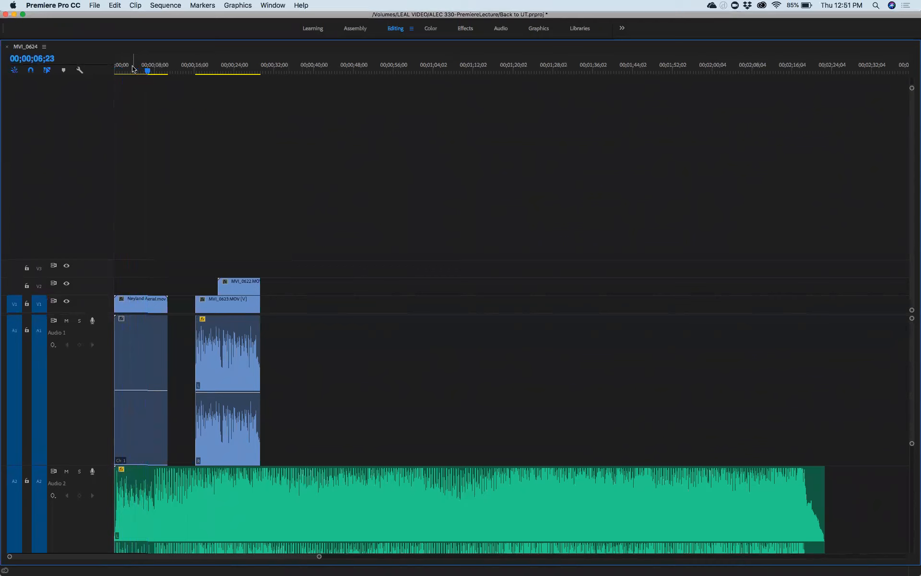
key("space")
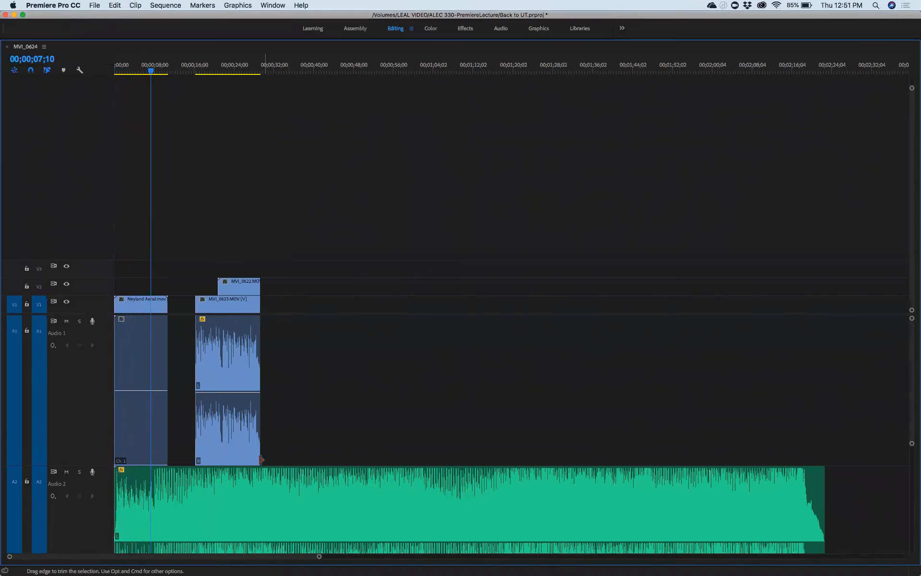
left_click_drag(200, 502, 265, 503)
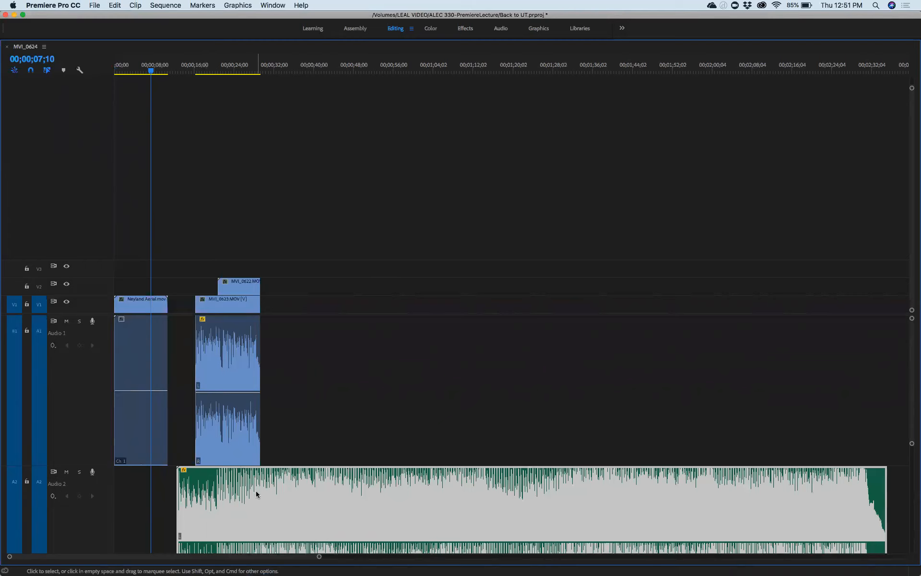
left_click_drag(261, 495, 195, 492)
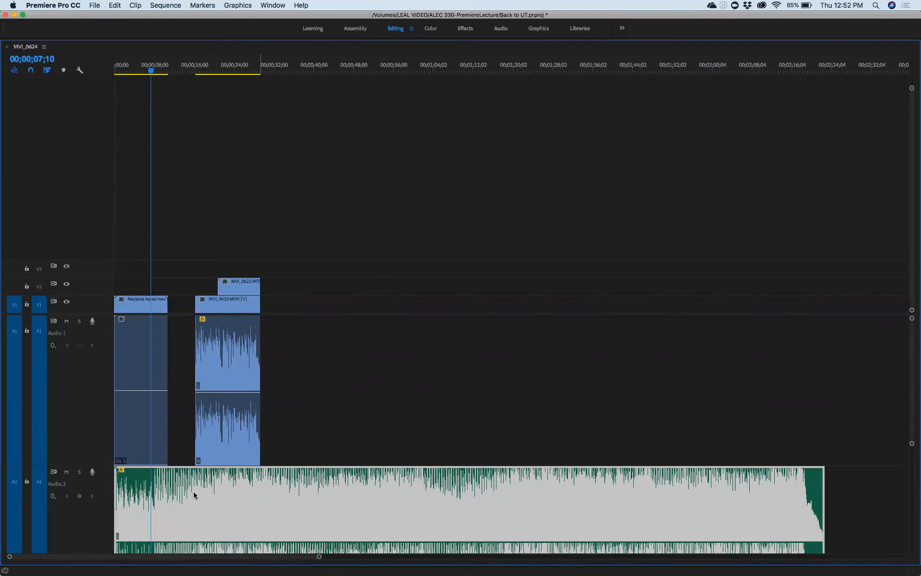
double_click(147, 47)
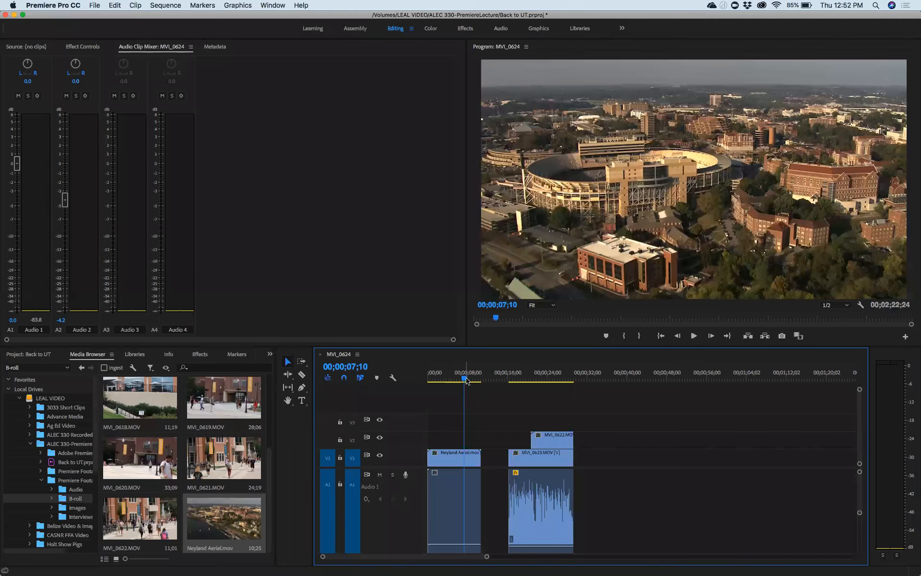
key("Home")
key("space")
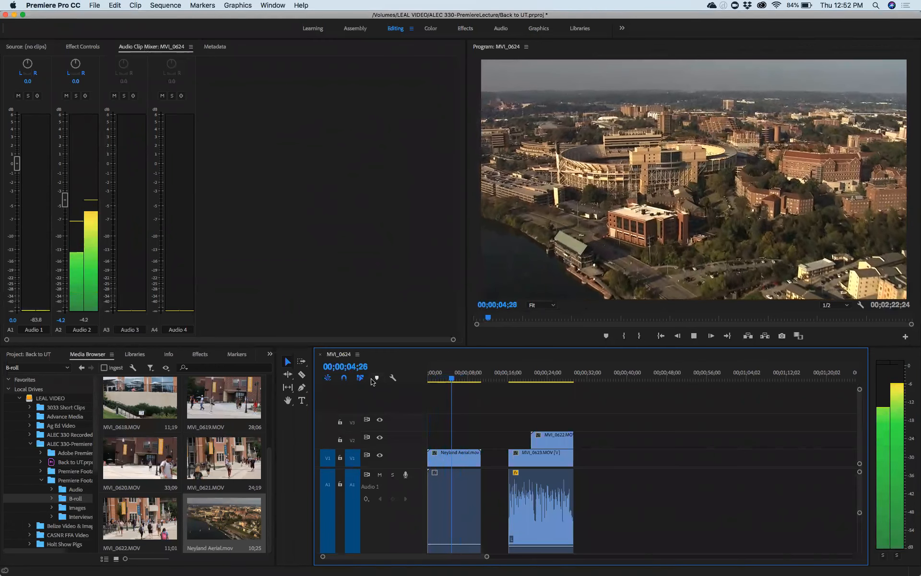
key("space")
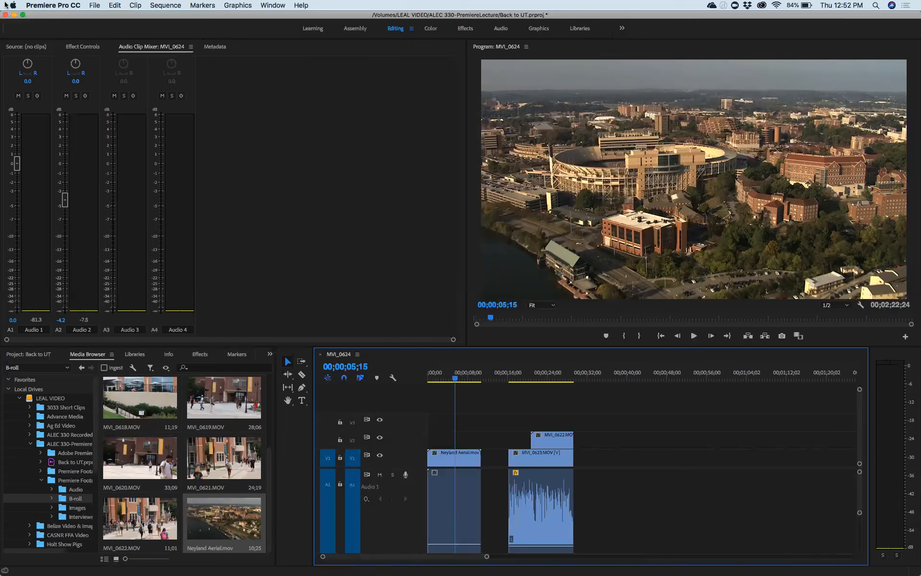
Step: Load MVI_0619.MOV into the Source Monitor and jump to a point within it
left_click(35, 47)
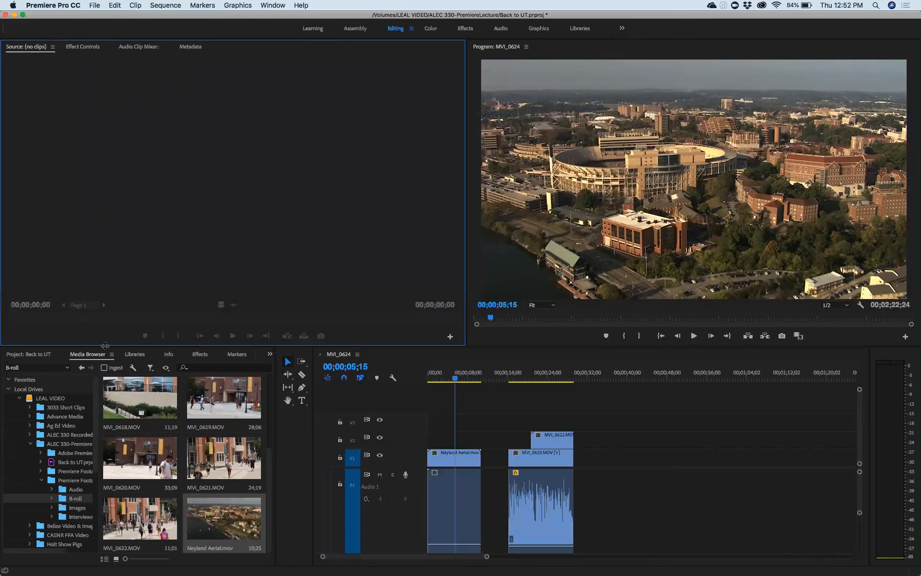
left_click(209, 412)
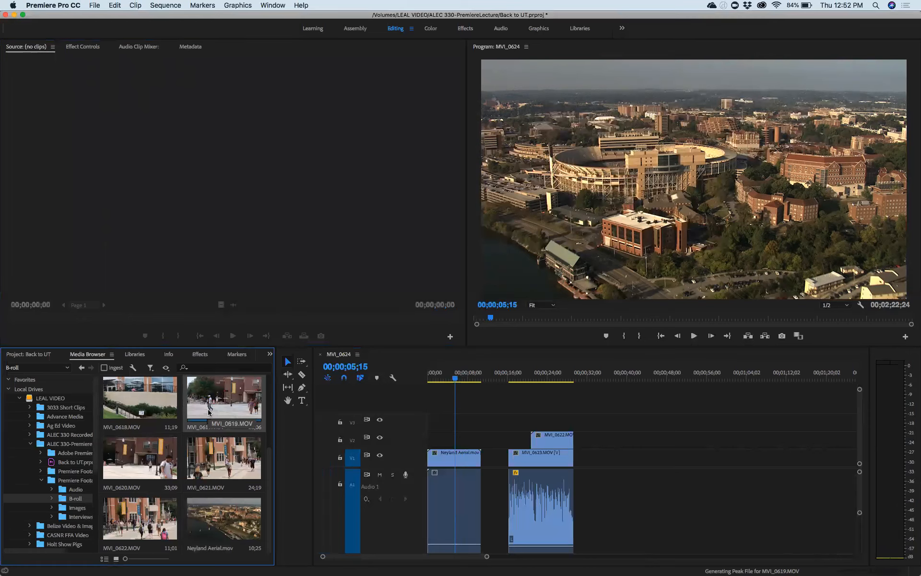
double_click(218, 398)
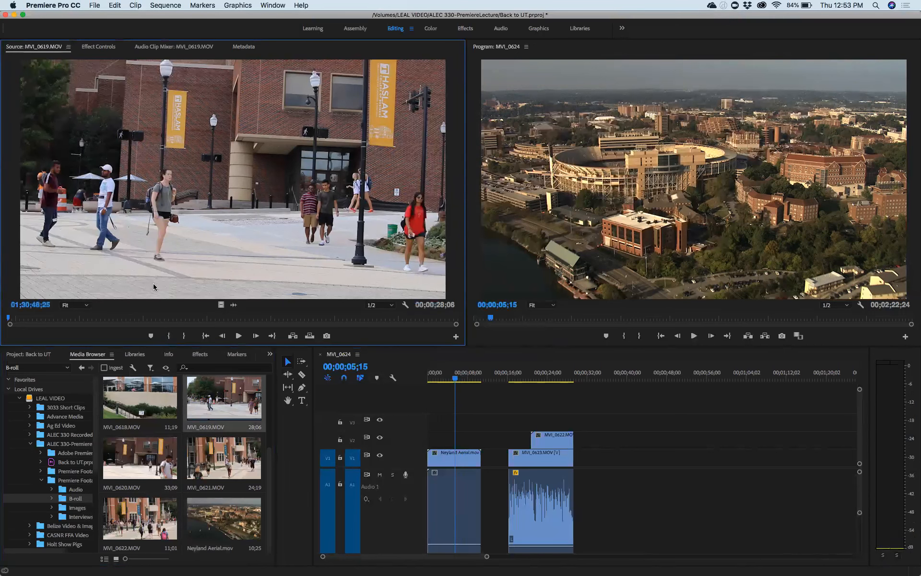
left_click(142, 319)
Step: Set In and Out points around a 00;00;03;22 section of MVI_0619
key("i")
left_click_drag(142, 319, 201, 319)
key("o")
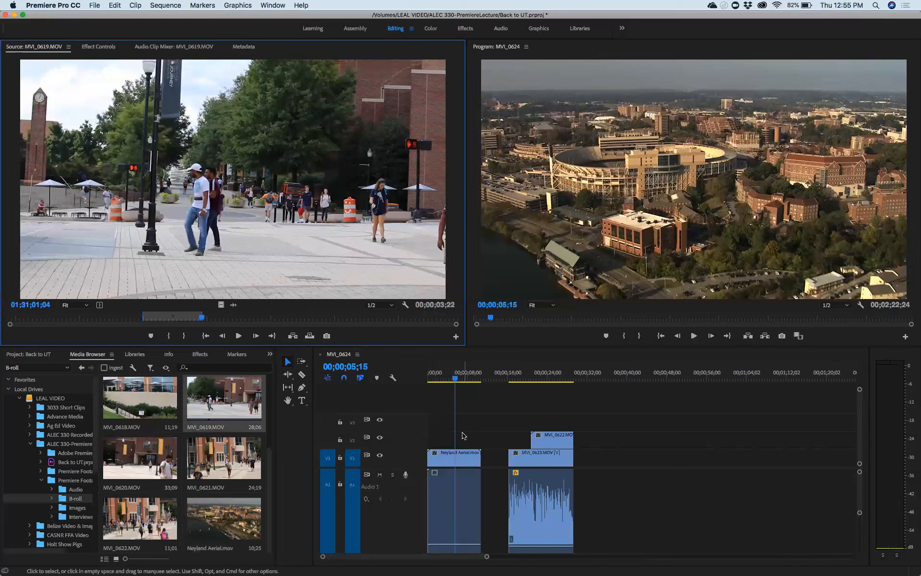
left_click(571, 455)
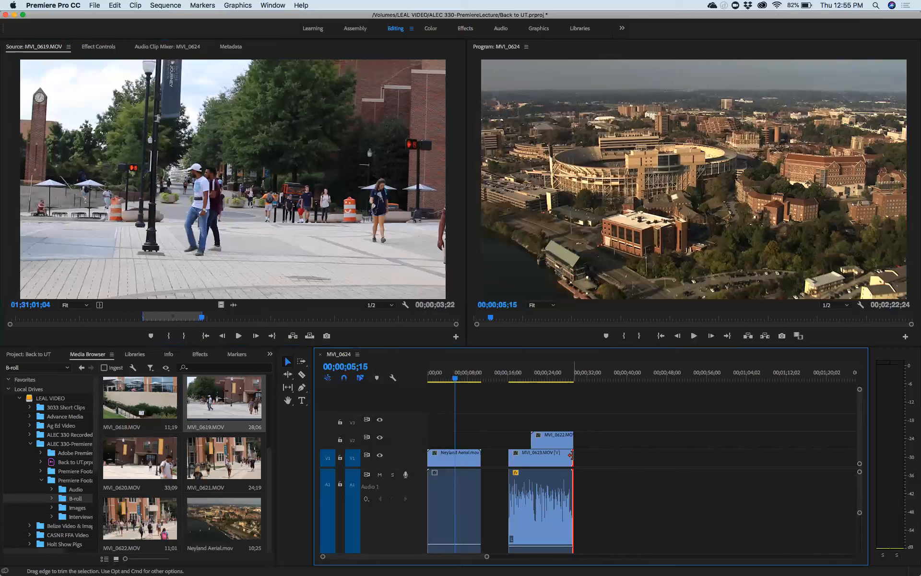
left_click_drag(571, 455, 552, 458)
key("super+z")
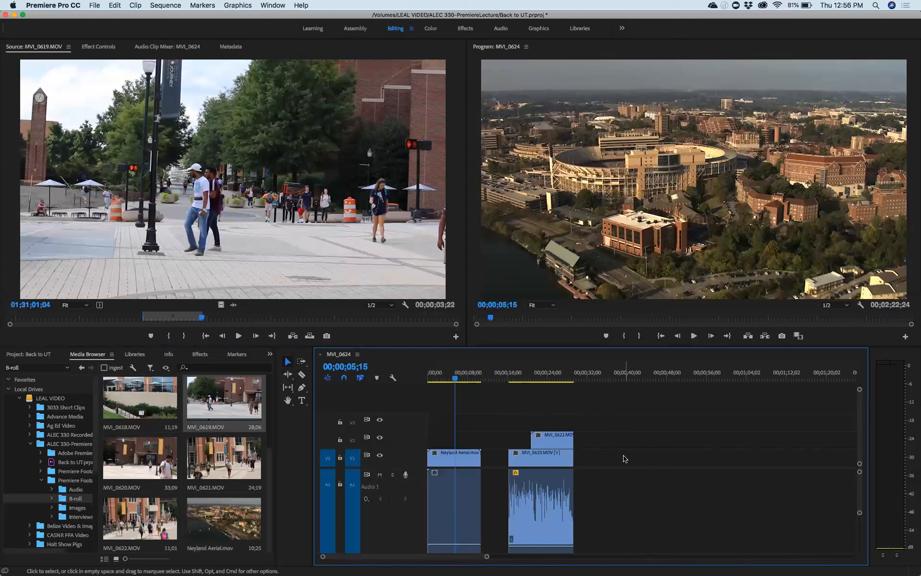
scroll(602, 475, "right", 2)
Step: Maximize the MVI_0624 Timeline panel with the ` key
key("grave")
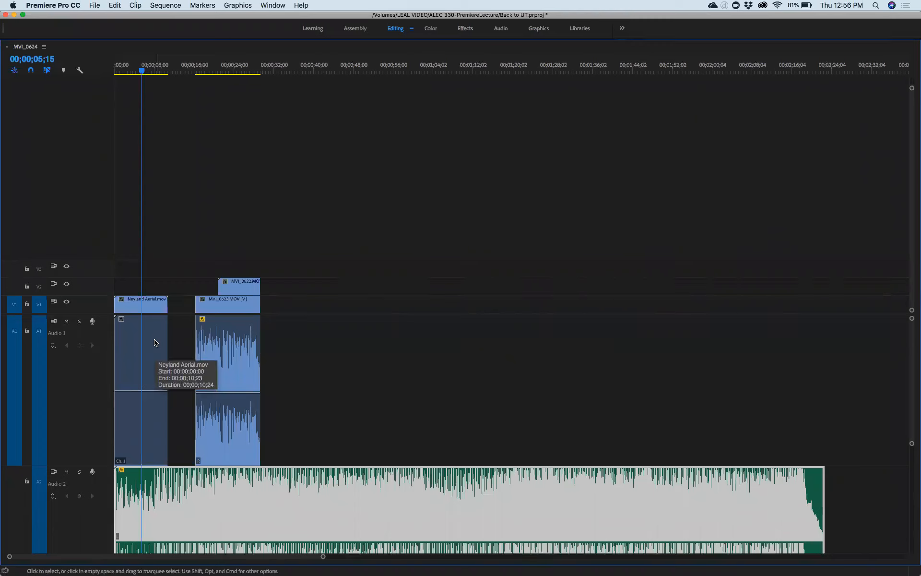
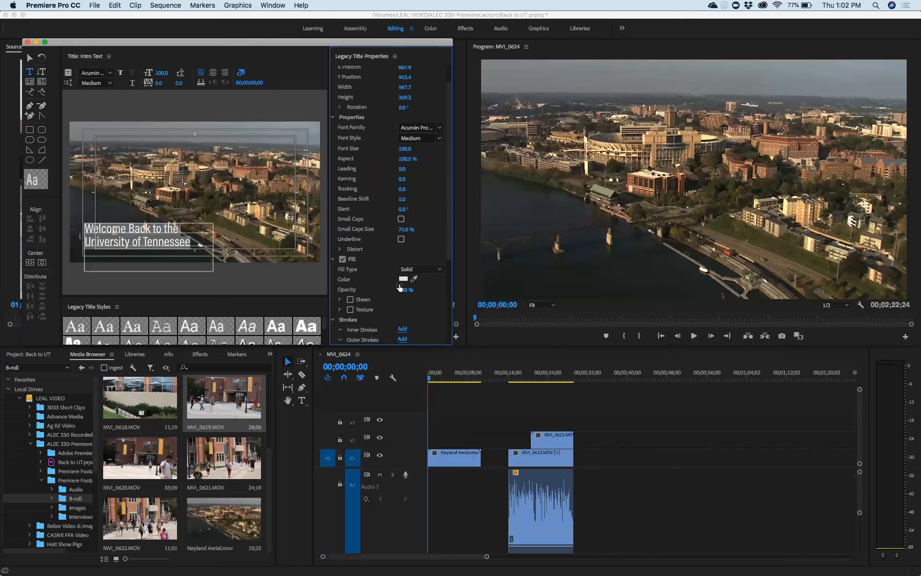
Step: Shift the title fill hue toward teal, then sample a tan from the stadium with the Fill eyedropper
left_click(403, 280)
mouse_move(493, 144)
left_mouse_down()
mouse_move(493, 228)
mouse_move(486, 143)
left_mouse_up()
left_click(563, 135)
left_click(414, 279)
Step: Stop the eyedropper sampling and set the title text fill back to pure white
left_click(397, 280)
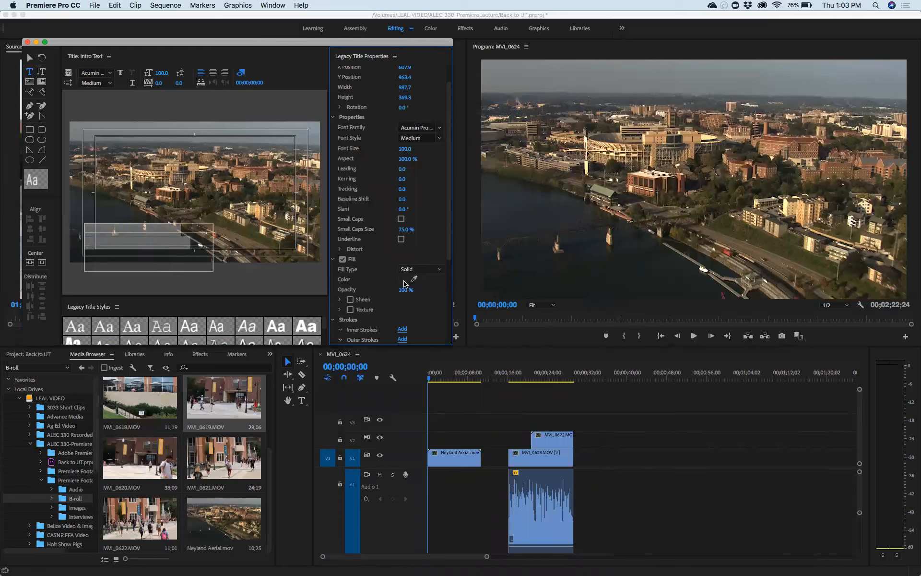
left_click(404, 283)
left_click(353, 260)
left_click(545, 137)
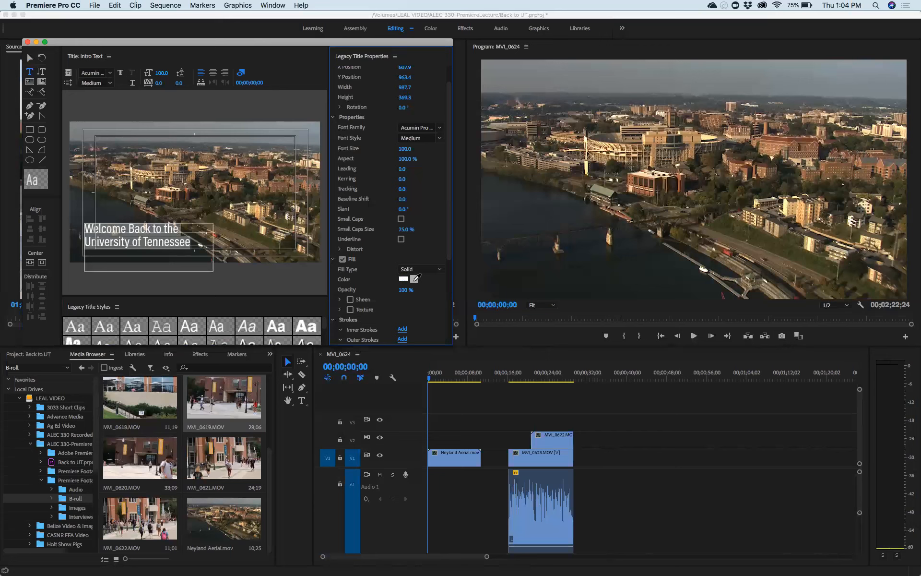
Step: Use the Fill eyedropper to sample a near-white from the Program monitor for the title text
left_click(414, 278)
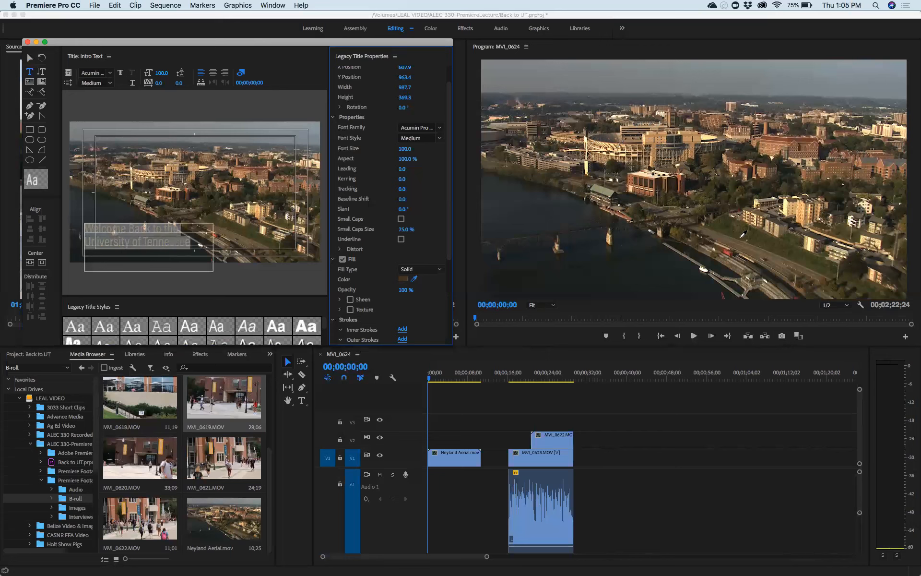
left_click(704, 269)
left_click(30, 58)
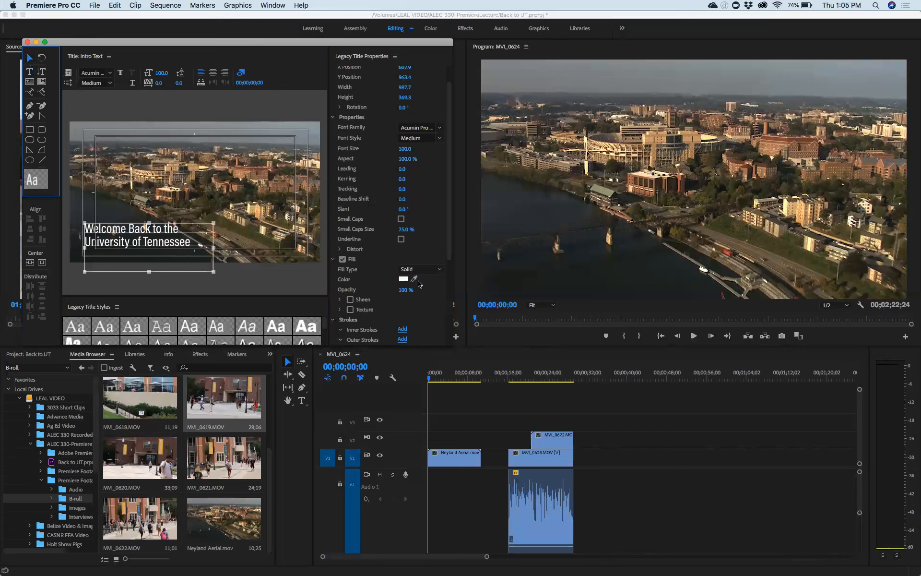
Step: Scrub the title's Font Size, trying 95, then settle on 118.0 points
left_click(404, 151)
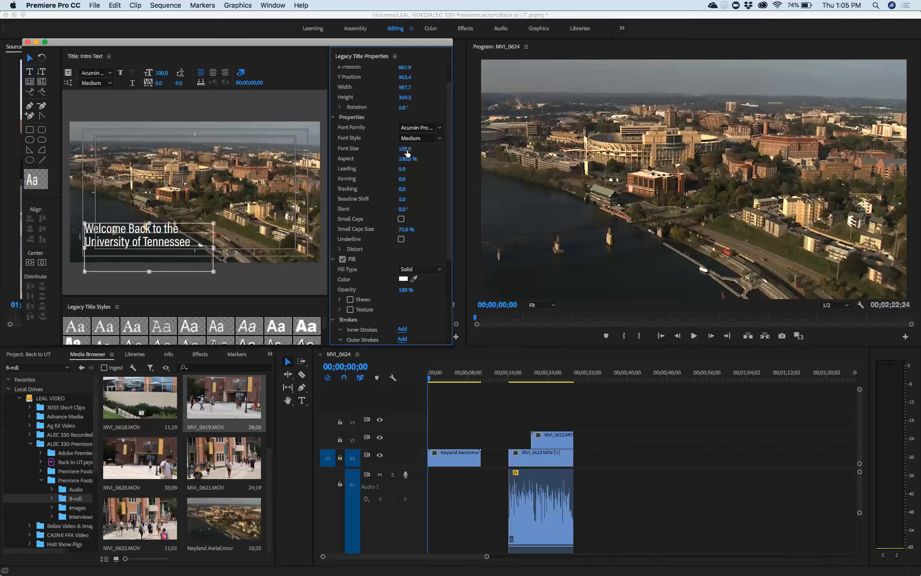
left_click_drag(404, 149, 452, 148)
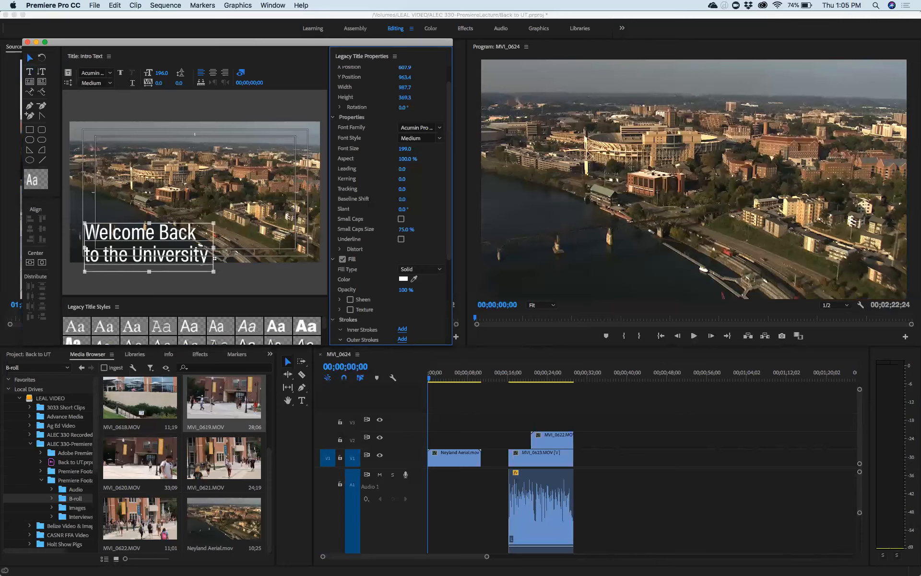
left_click(413, 158)
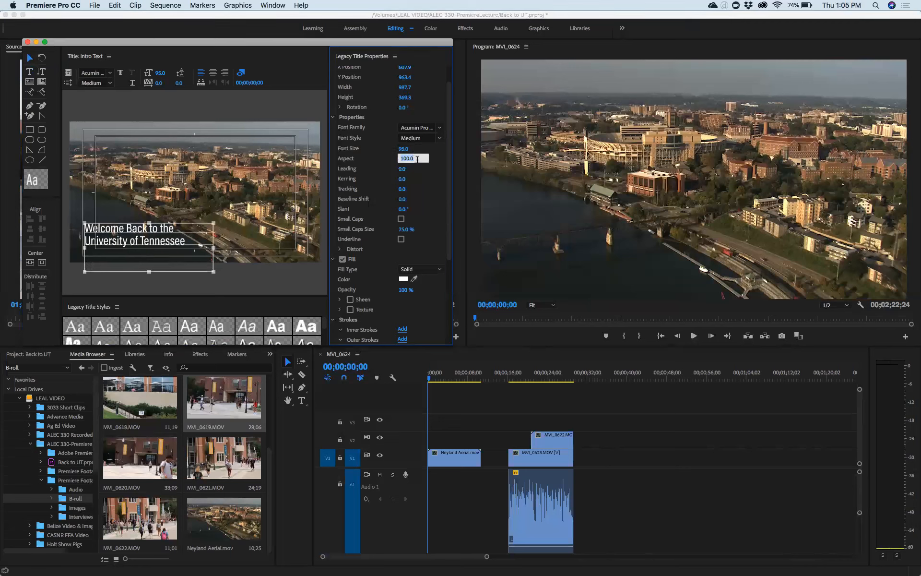
left_click(443, 152)
left_click(403, 150)
mouse_move(402, 151)
left_mouse_down()
mouse_move(469, 151)
mouse_move(394, 151)
mouse_move(437, 151)
mouse_move(407, 148)
left_mouse_up()
left_click(408, 148)
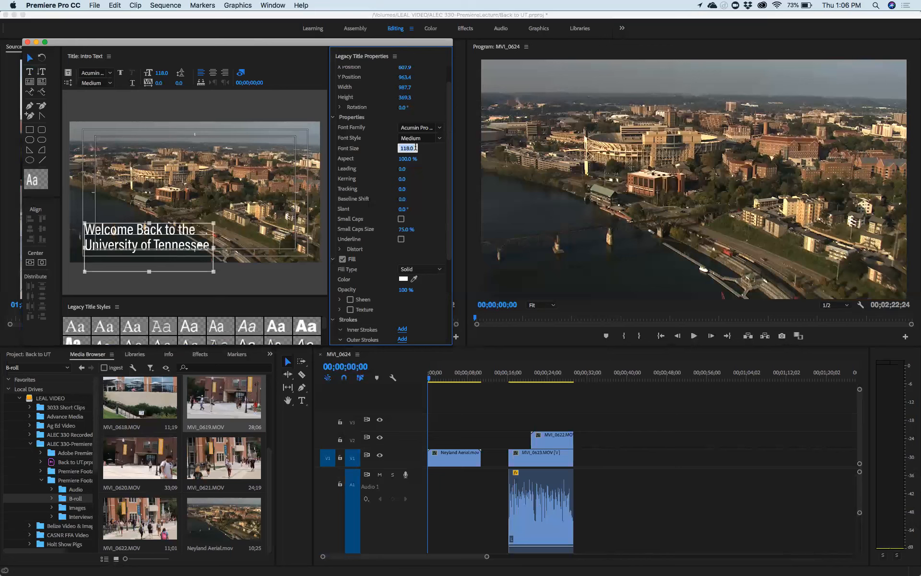
left_click(430, 159)
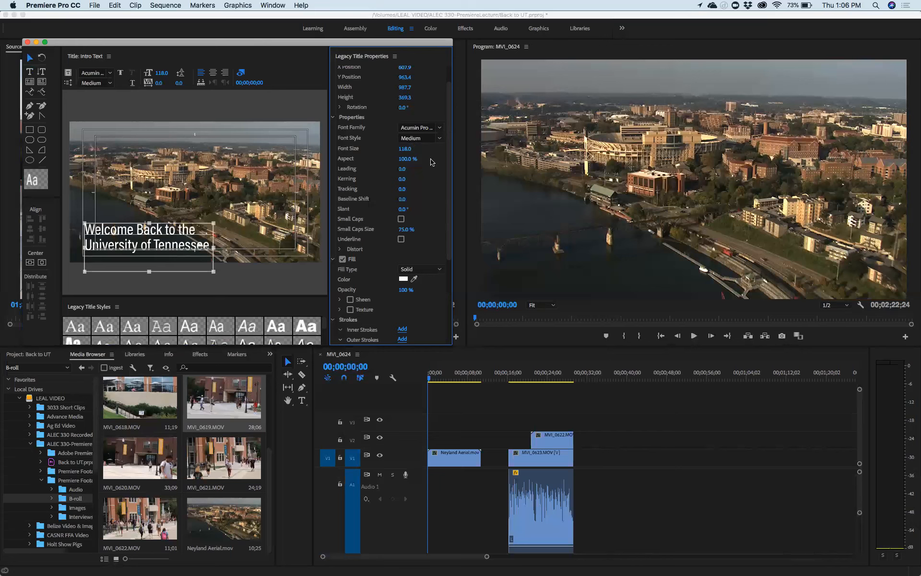
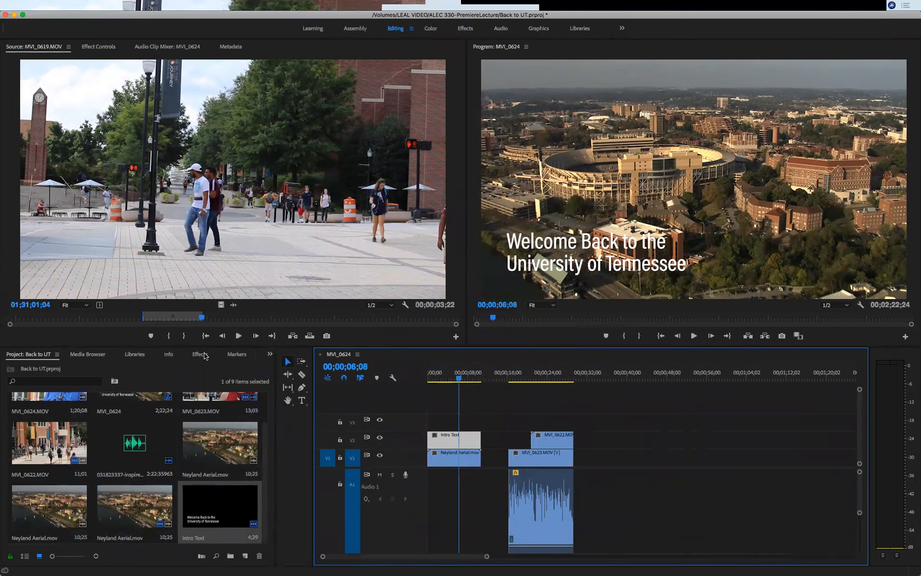
Step: Find Cross Dissolve under Video Transitions > Dissolve and drag it onto the Intro Text title's end
left_click(205, 355)
left_click(7, 428)
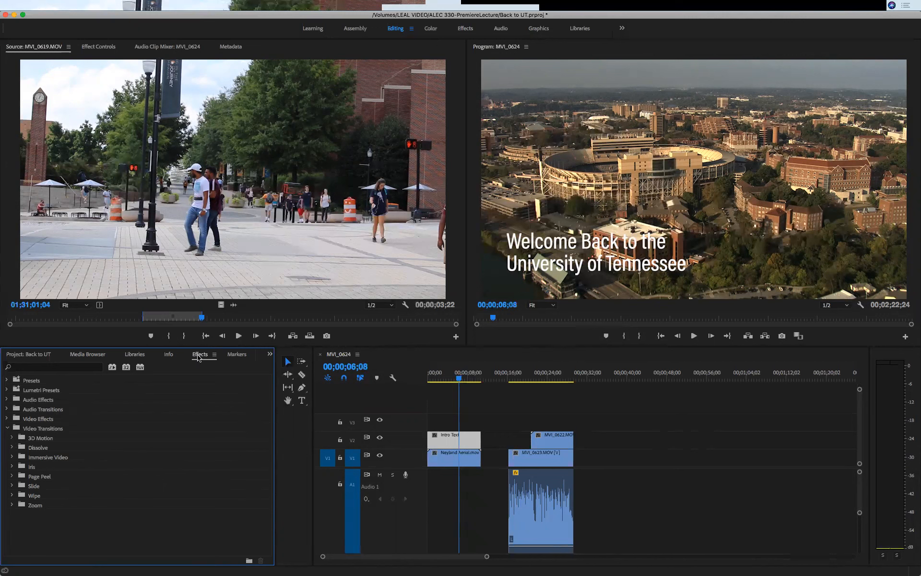
left_click(12, 447)
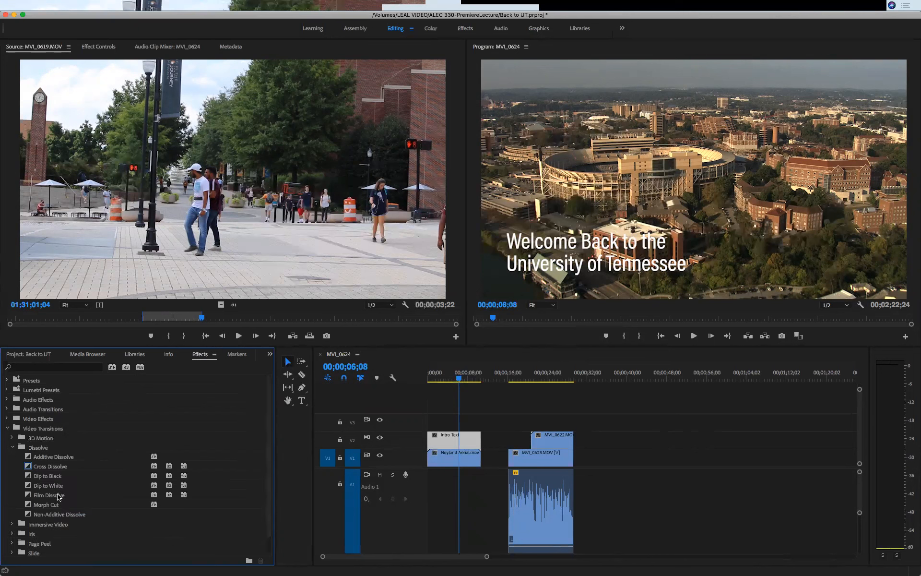
left_click_drag(50, 466, 481, 445)
Step: Drop Cross Dissolve on the title's end, preview the fade, and maximize the Timeline
left_click(459, 379)
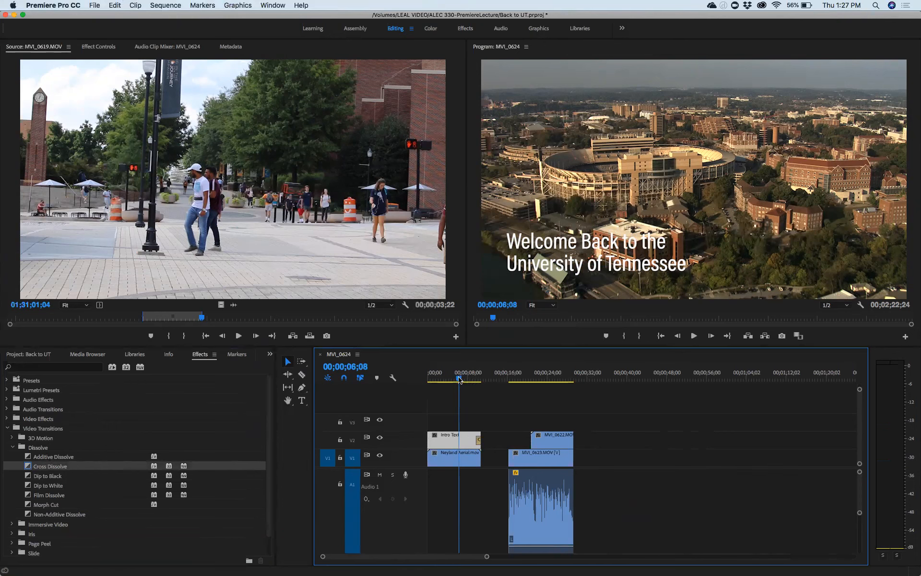
left_click_drag(459, 379, 468, 379)
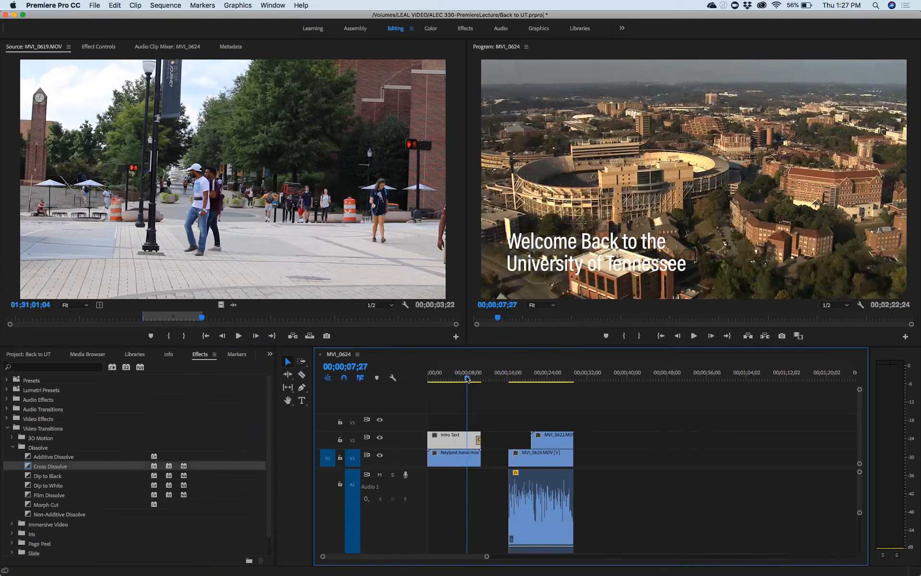
key("space")
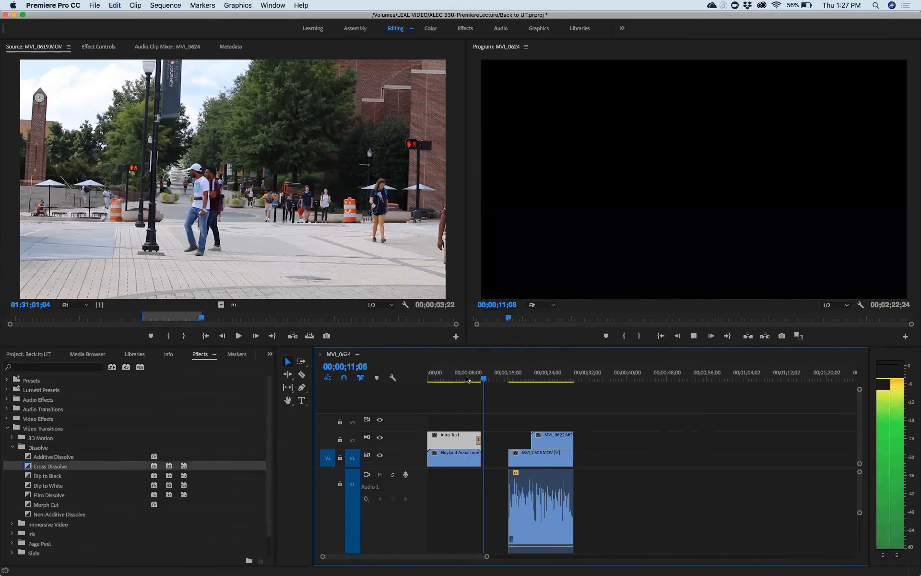
key("space")
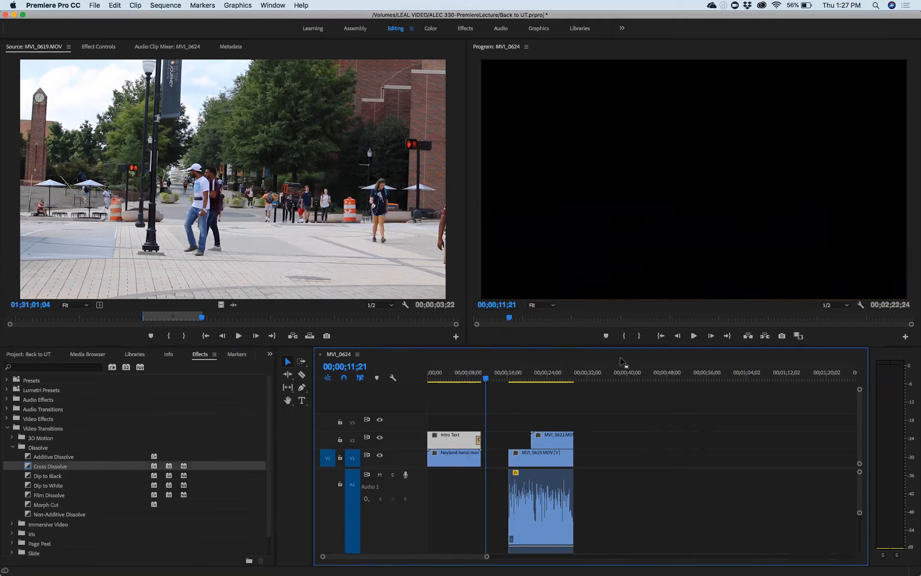
key("grave")
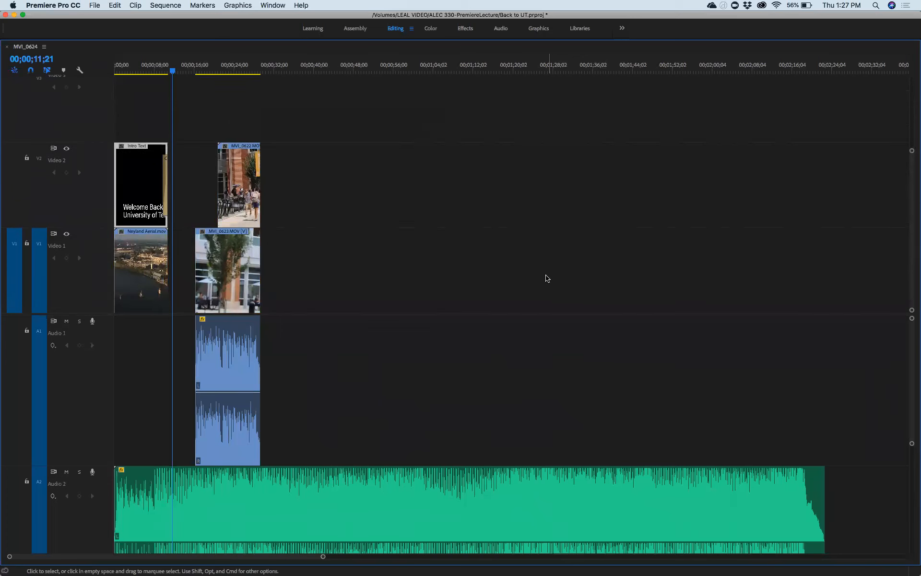
Step: Check the title transition's duration, keep it at 00;00;01;00, and restore the normal layout
left_click(165, 195)
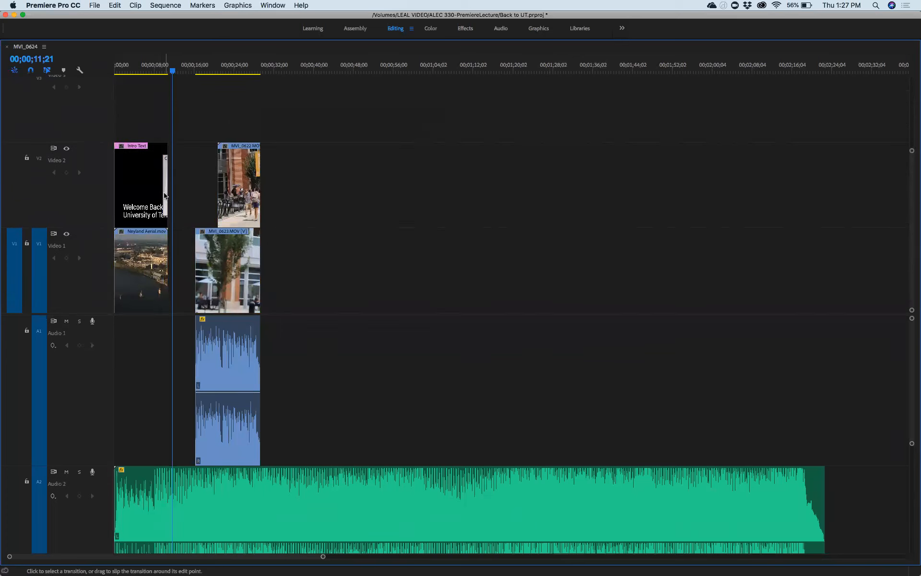
right_click(166, 196)
left_click(177, 200)
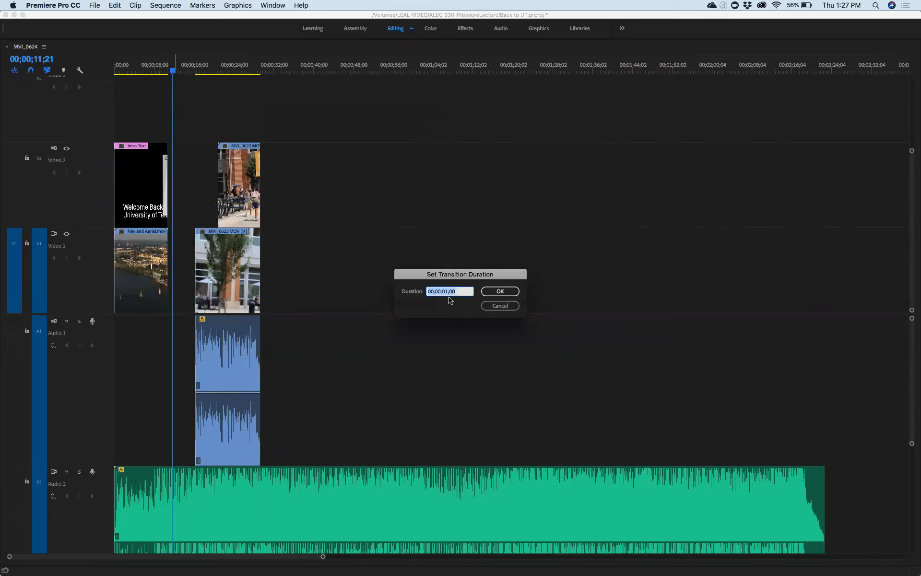
left_click(497, 308)
key("grave")
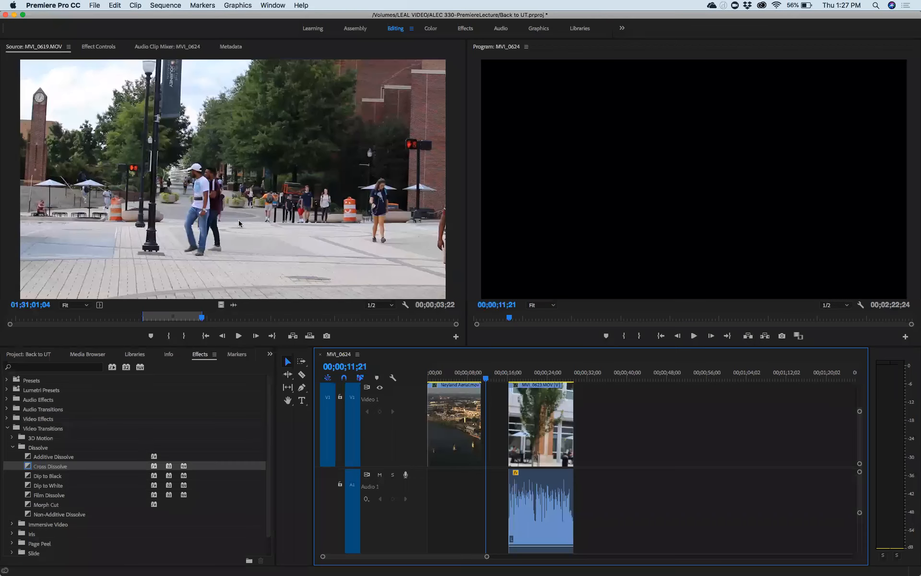
Step: Replay the title fade from about 8 seconds, save the project, and shrink the V1–V3 track heights
left_click_drag(486, 381, 469, 379)
key("space")
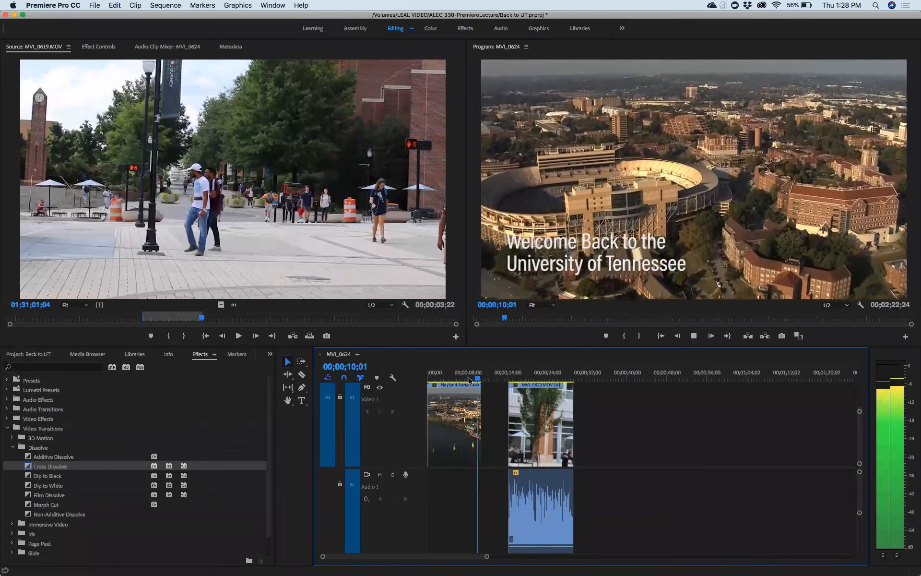
key("space")
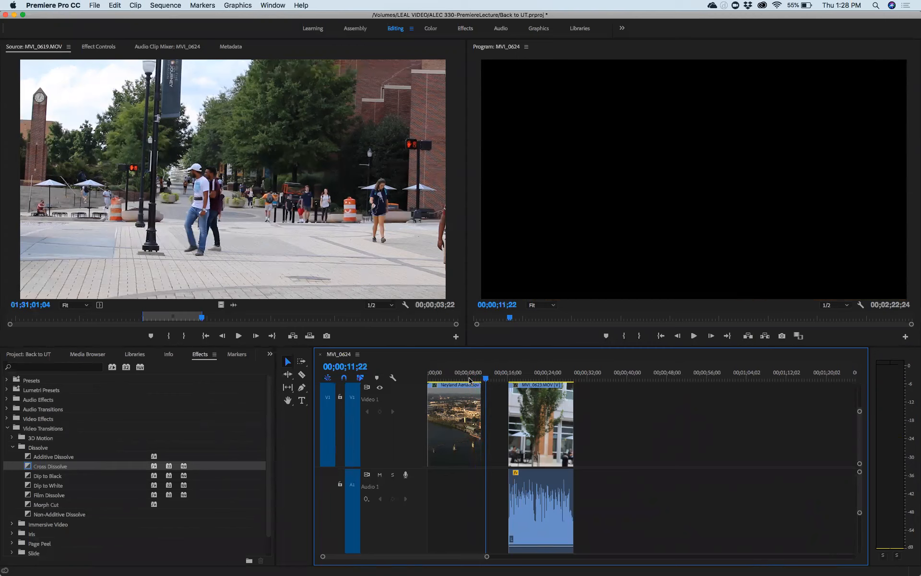
key("cmd+s")
scroll(501, 433, "up", 3)
left_click_drag(860, 403, 860, 389)
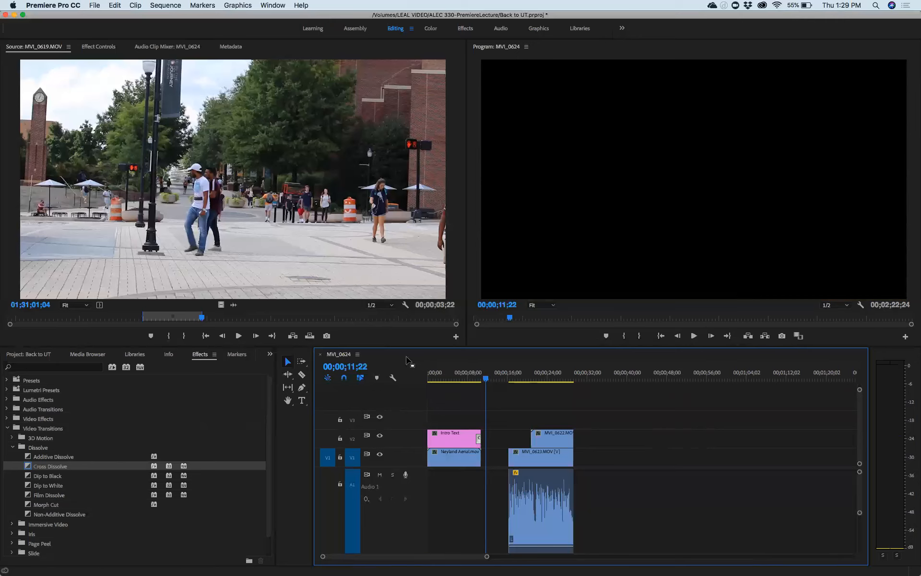
Step: Slide MVI_0623 and MVI_0622 left against Neyland Aerial, then play the sequence from the start
key("grave")
left_click_drag(198, 256, 290, 422)
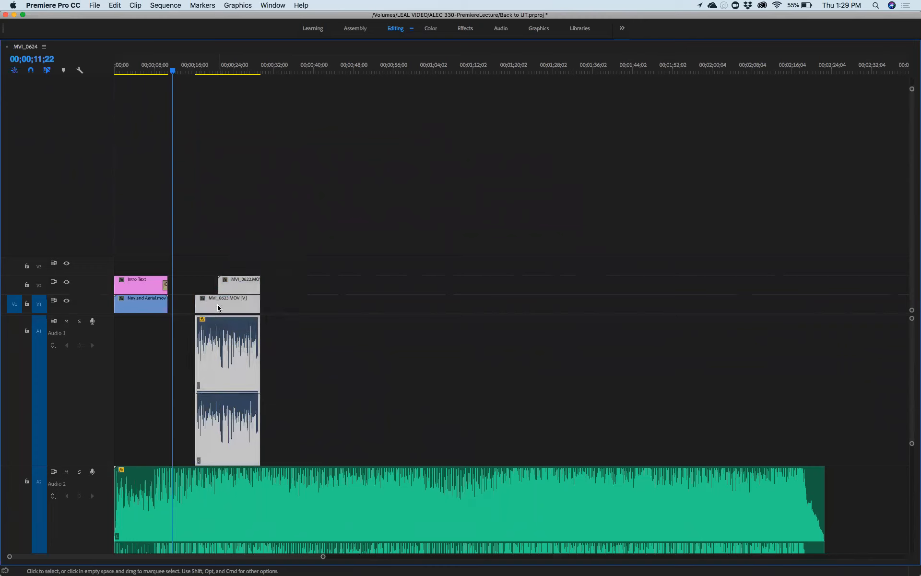
left_click_drag(173, 72, 115, 72)
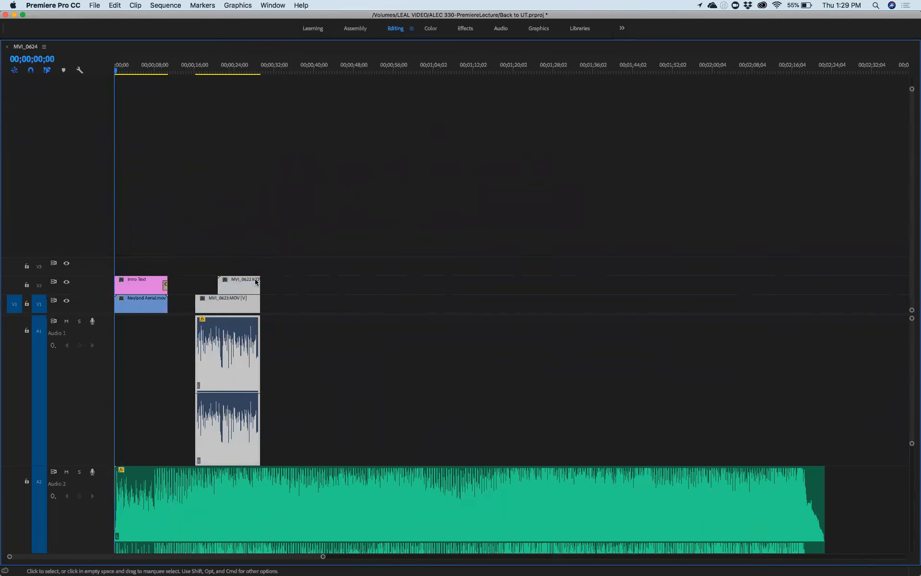
key("grave")
key("space")
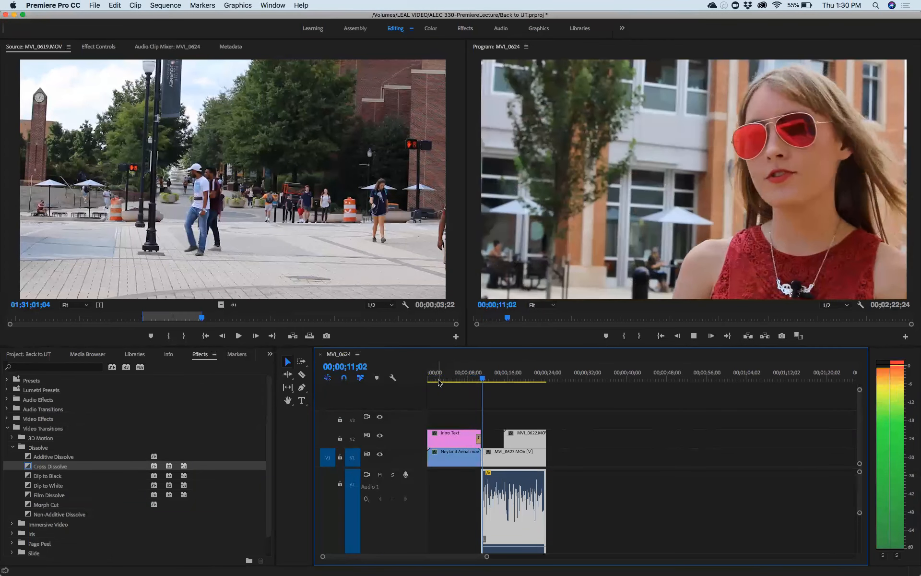
Step: Stop playback at 00;00;12;05 and maximize the Timeline to reveal the Audio 2 music track
key("space")
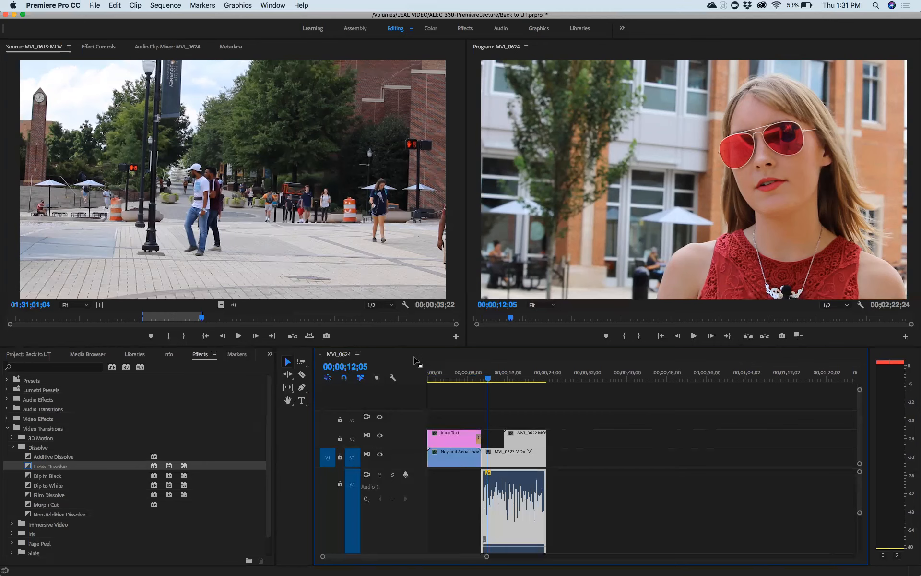
key("grave")
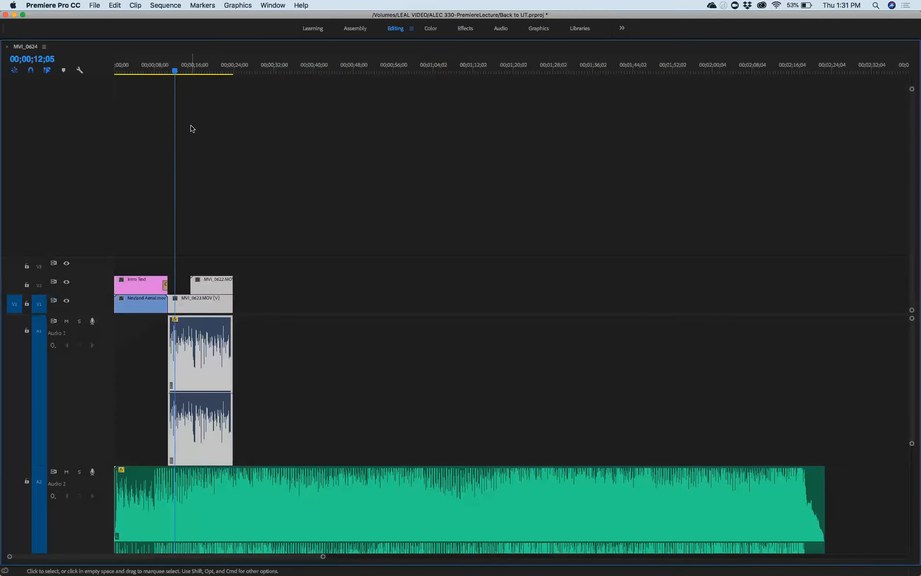
Step: Add Audio 2 volume keyframes at 00;00;08;11 and 00;00;13;20, then enlarge the A2 track
left_click_drag(174, 70, 157, 73)
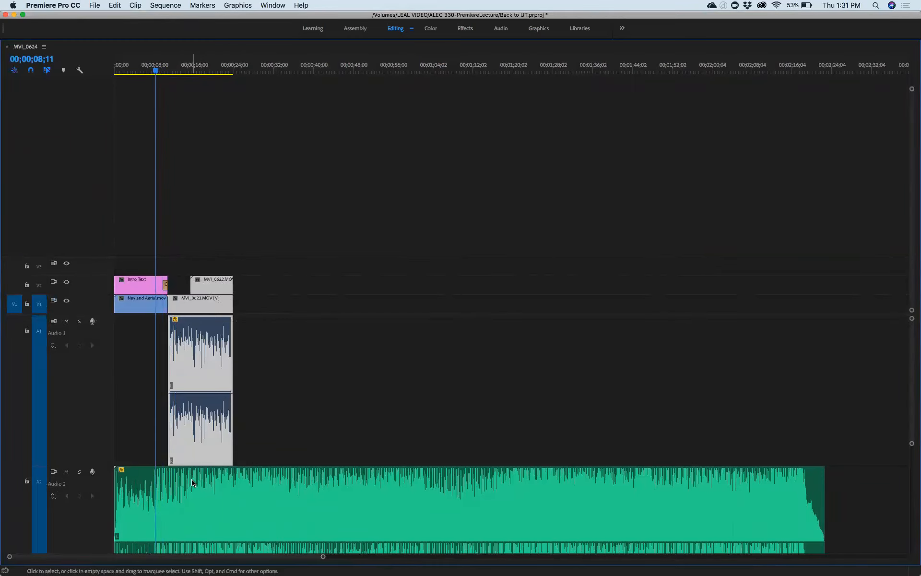
key("super+a")
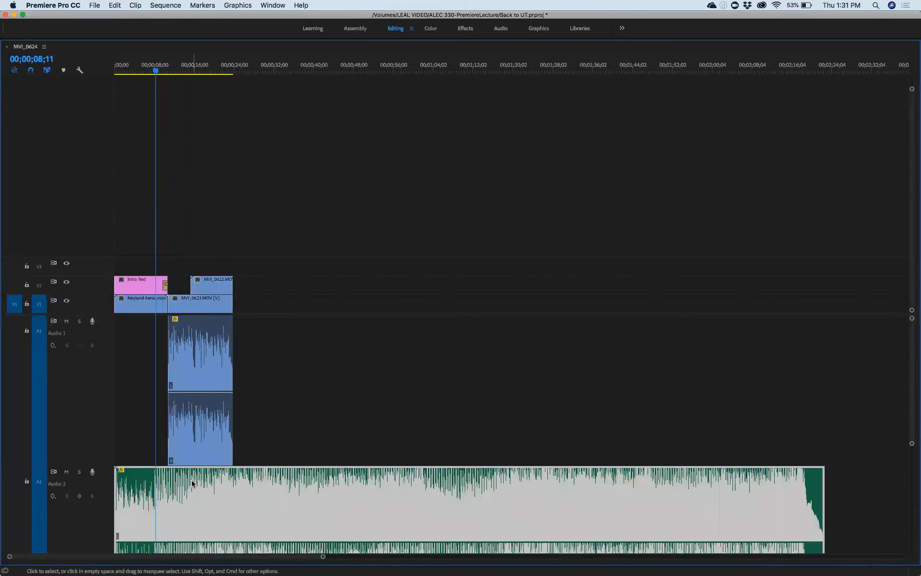
left_click(80, 497)
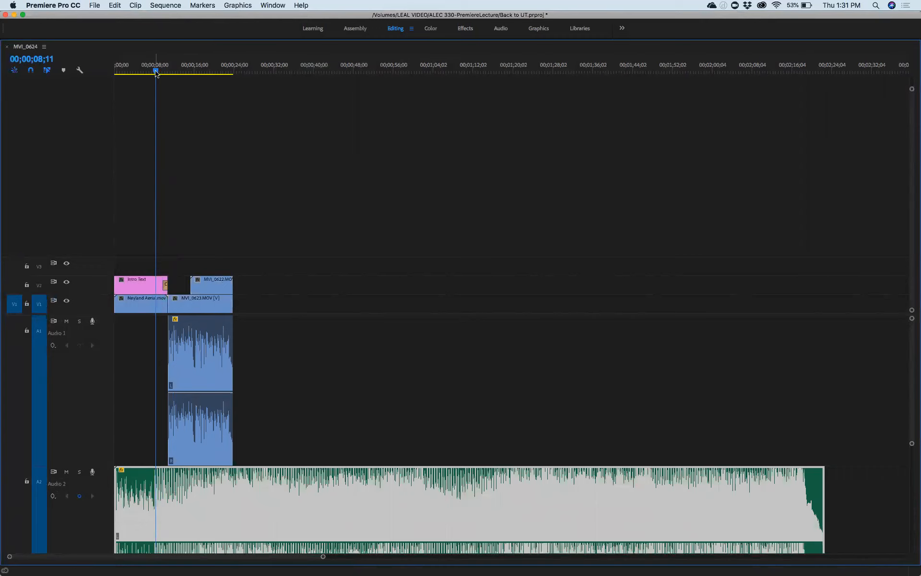
left_click_drag(156, 72, 182, 72)
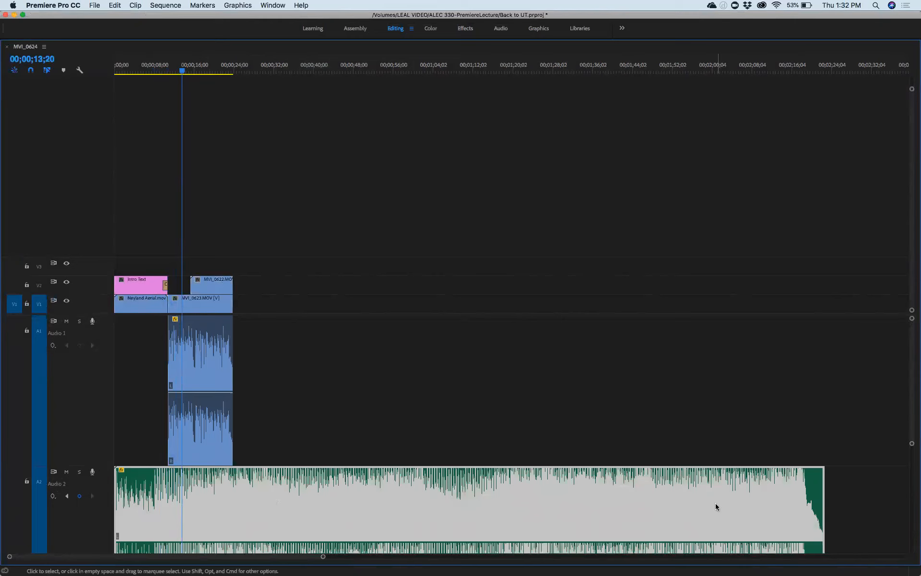
scroll(876, 492, "down", 3)
scroll(876, 492, "down", 1)
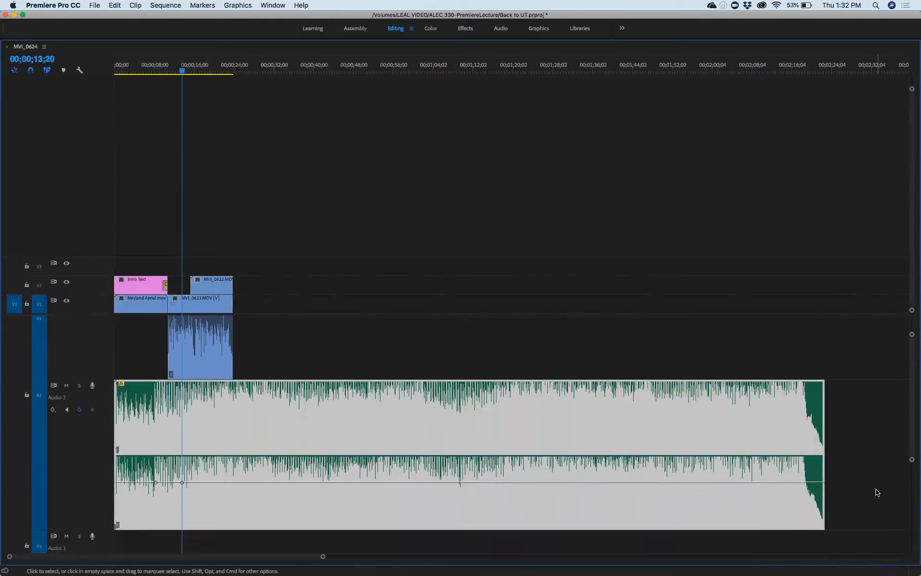
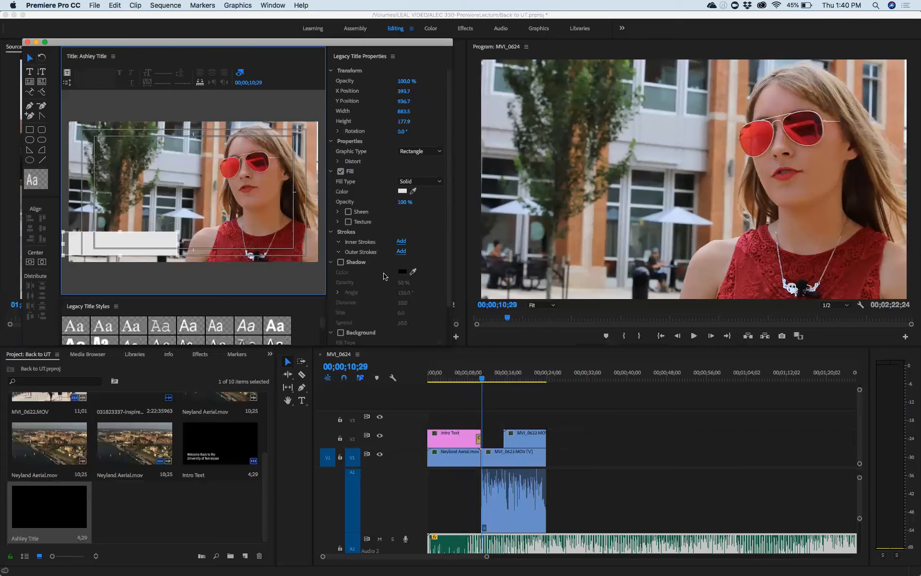
Step: Lower the rectangle's fill opacity from 100% to about 69%
left_click(404, 202)
mouse_move(404, 202)
left_mouse_down()
mouse_move(370, 202)
mouse_move(397, 202)
mouse_move(386, 202)
left_mouse_up()
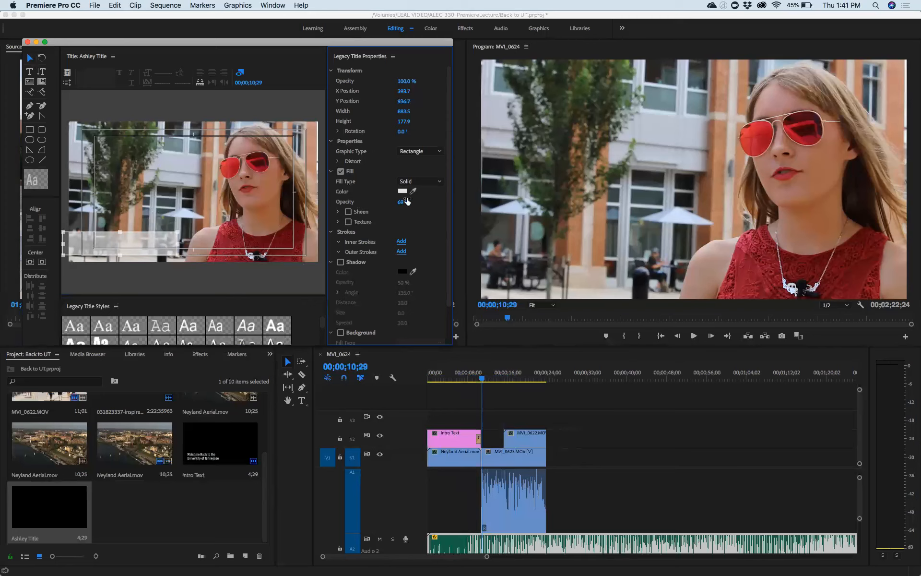
Step: Add a text box with the Type Tool and type the interviewee's name
left_click(30, 72)
left_click(115, 161)
left_click_drag(163, 192, 204, 190)
Step: Set the name text's fill colour to black
left_click_drag(178, 165, 115, 164)
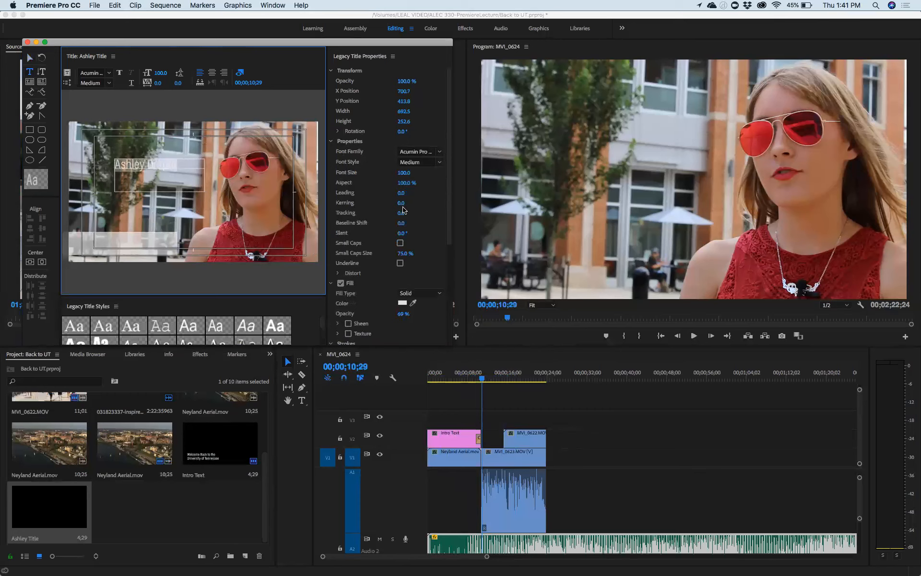
left_click(402, 303)
left_click(352, 141)
left_click(563, 135)
left_click(30, 57)
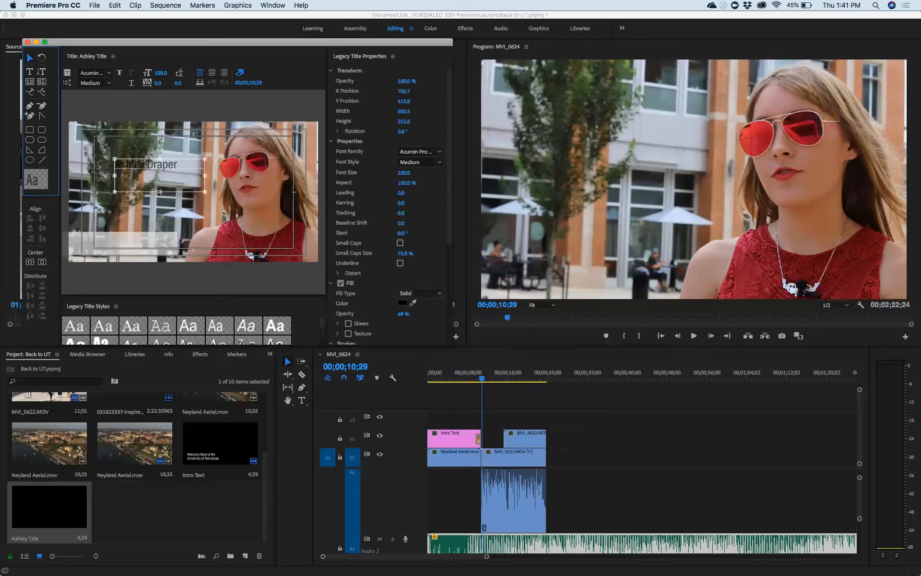
Step: Shorten the name's text box and position it on the white bar
left_click_drag(160, 191, 135, 243)
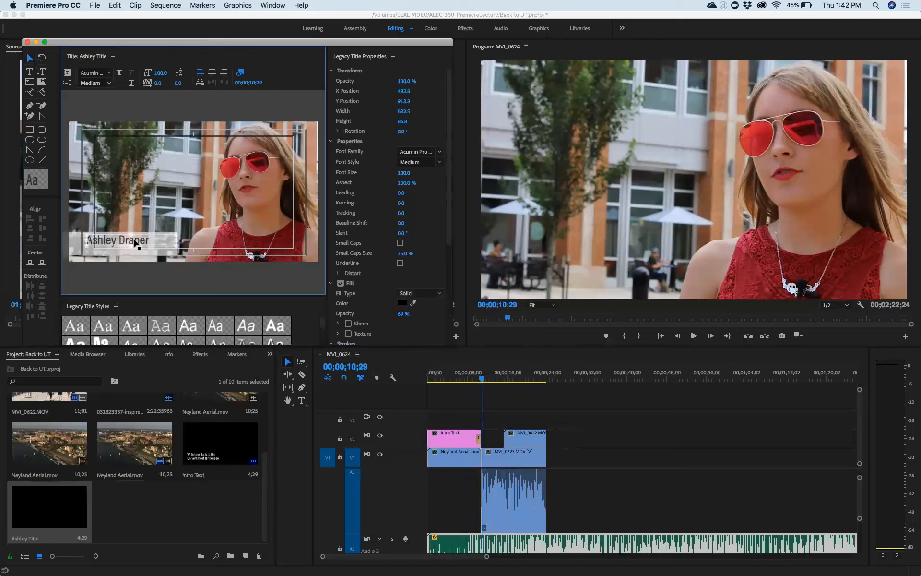
left_click_drag(134, 241, 131, 240)
left_click(146, 219)
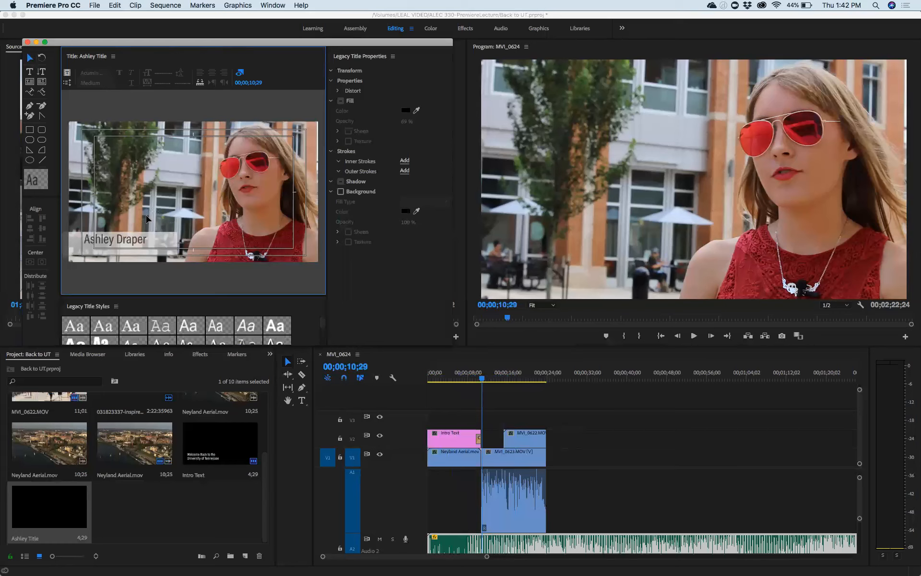
Step: Draw a new text box and type the caption 'Agricultural Education Major'
left_click(29, 71)
left_click_drag(115, 160, 196, 178)
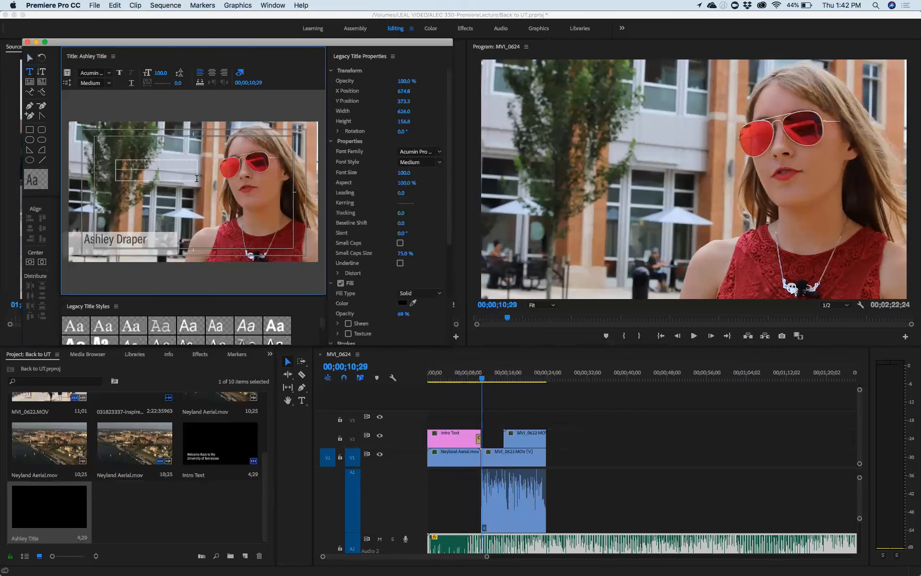
type("Agricultural Ed")
key("BackSpace")
key("BackSpace")
key("BackSpace")
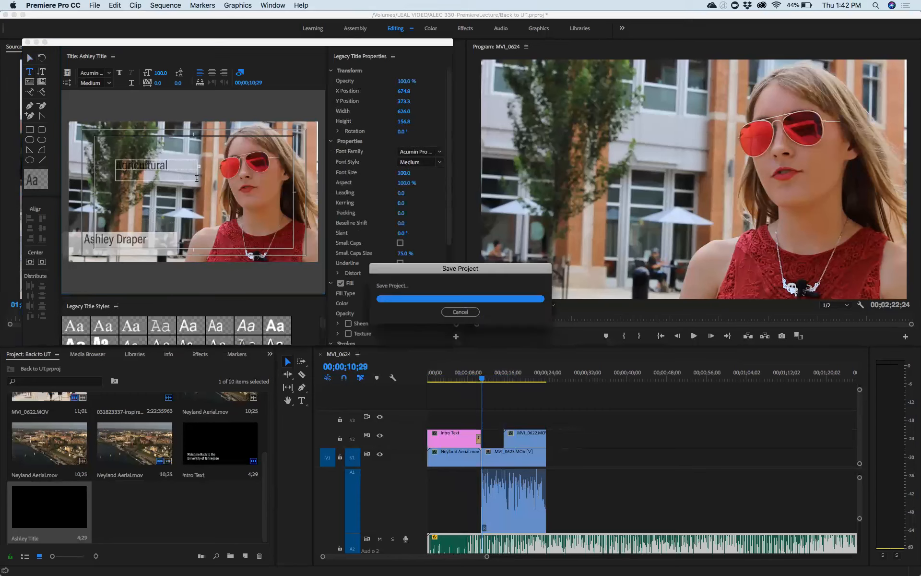
type("Education")
key("Escape")
double_click(219, 166)
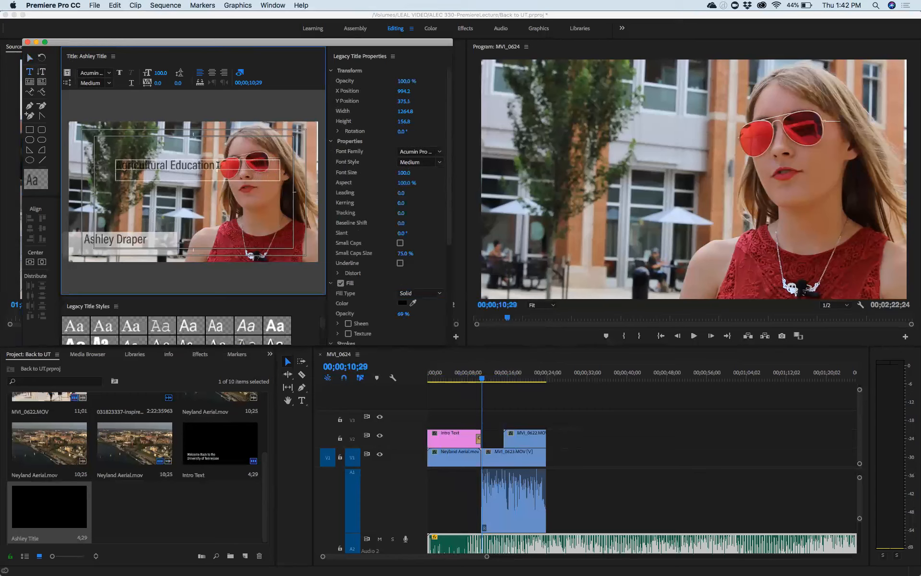
type("Major")
Step: Set the caption's font size to 80 and change 'Education' to 'Communications'
left_click_drag(243, 164, 111, 169)
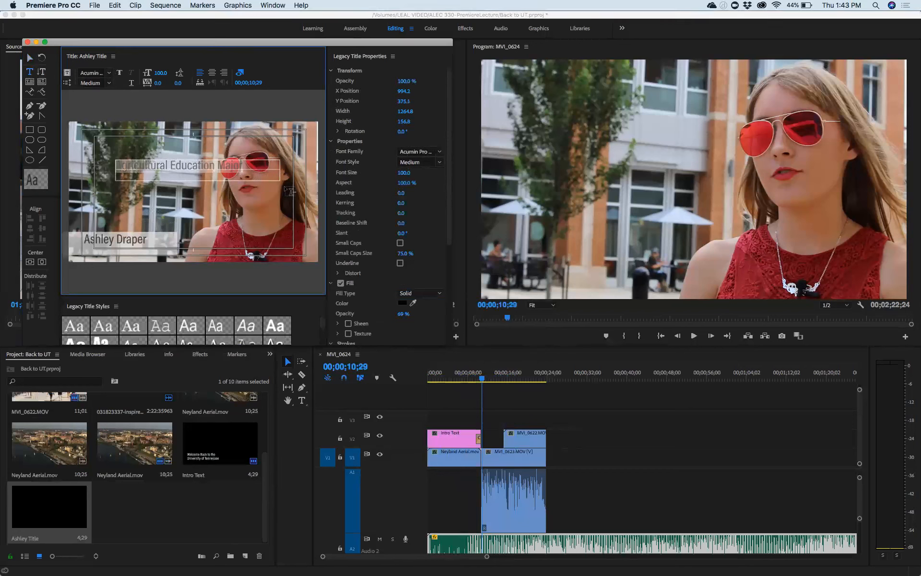
left_click(403, 173)
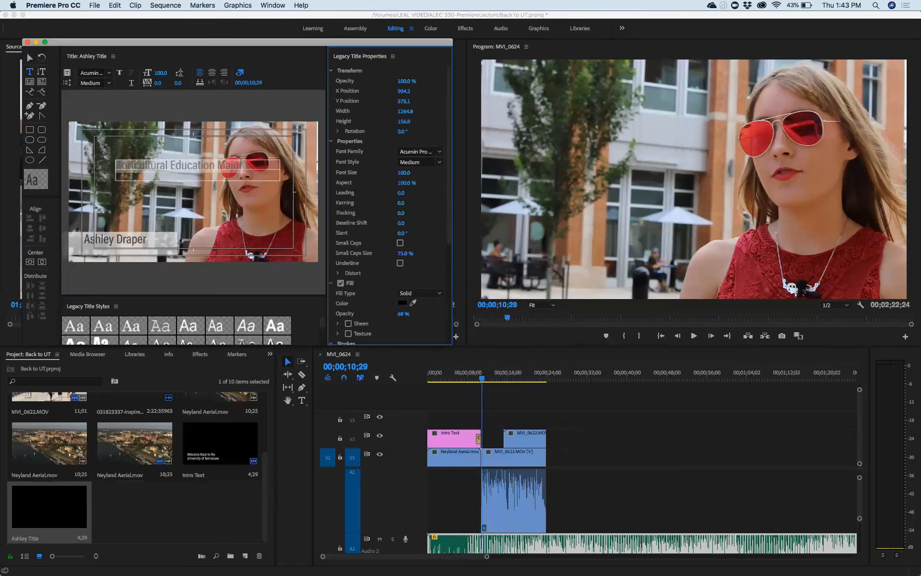
left_click_drag(403, 174, 392, 173)
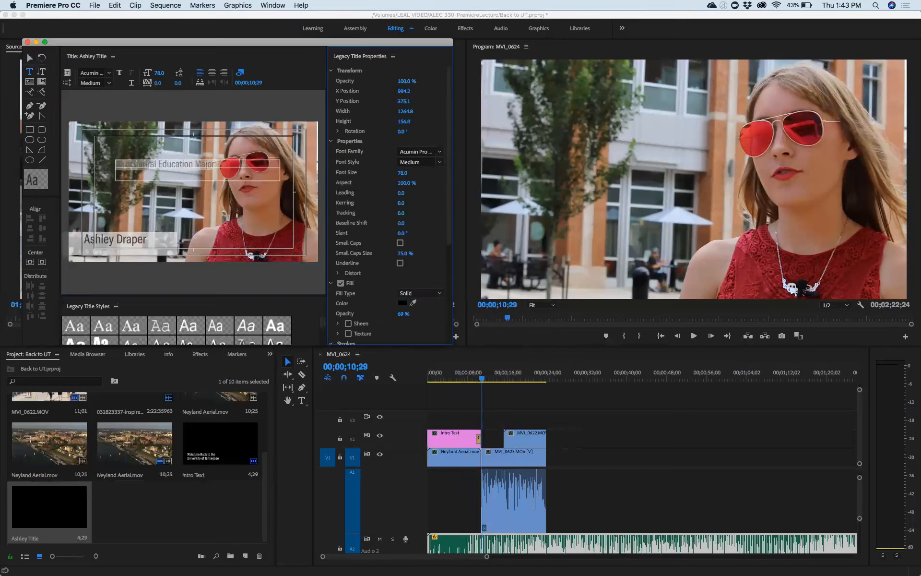
left_click_drag(403, 172, 403, 173)
double_click(183, 163)
type("Communications")
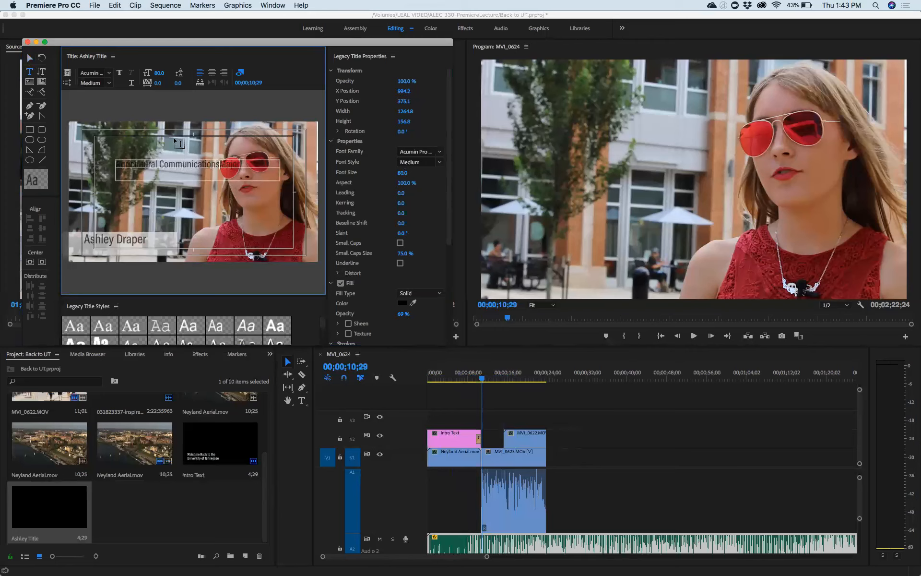
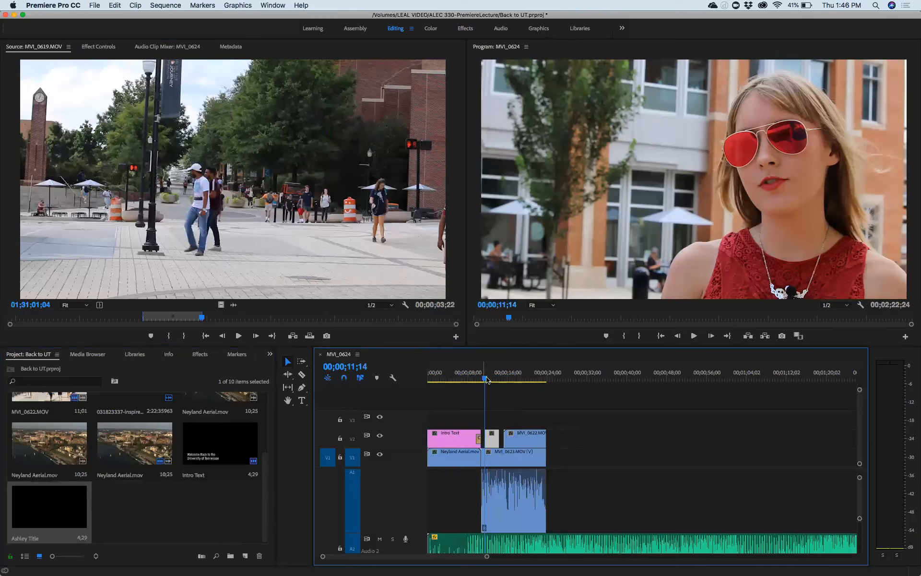
Step: Play the sequence near 00;00;09;22 and delete the small clip on V2 after Intro Text
left_click_drag(486, 378, 477, 377)
key("space")
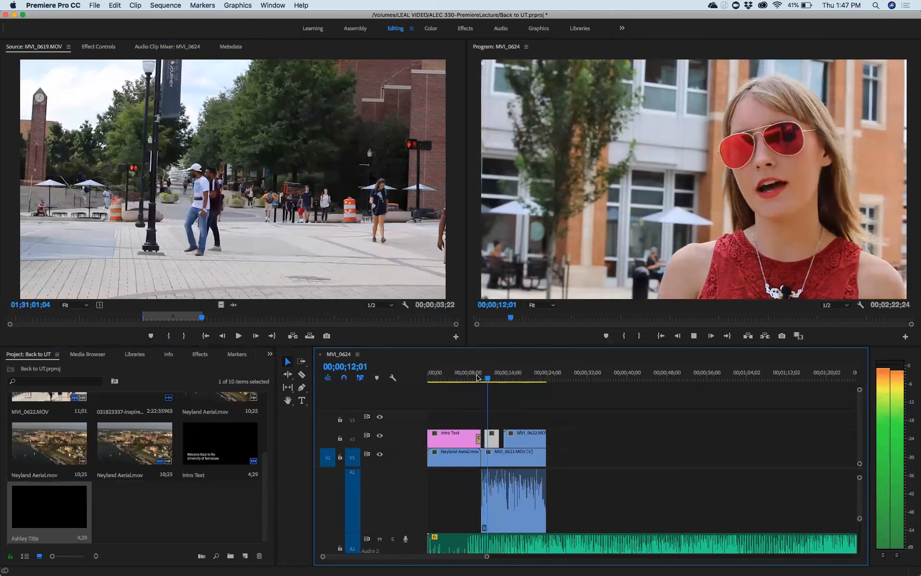
key("space")
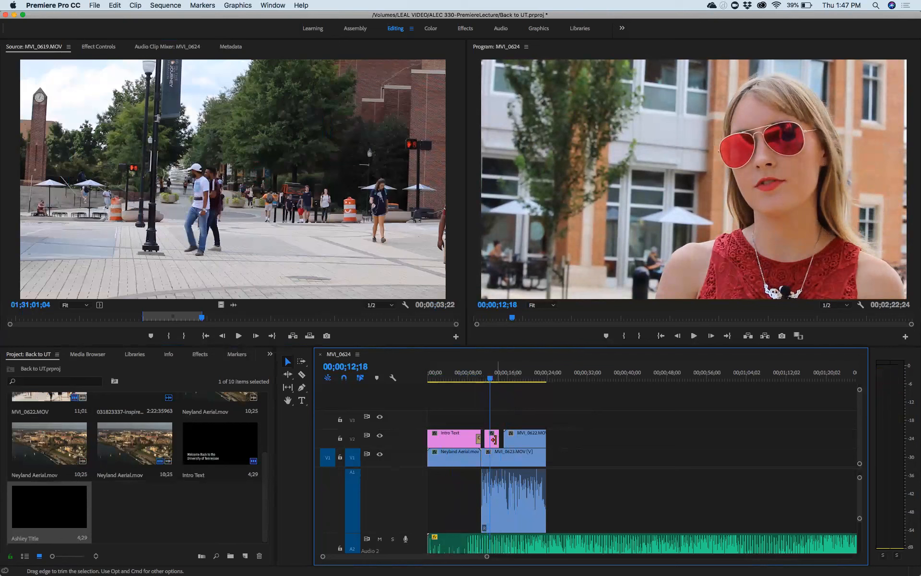
left_click(494, 440)
key("Delete")
Step: Open Ashley Title from the project bin in the title editor
left_click(141, 508)
left_click(65, 507)
double_click(65, 507)
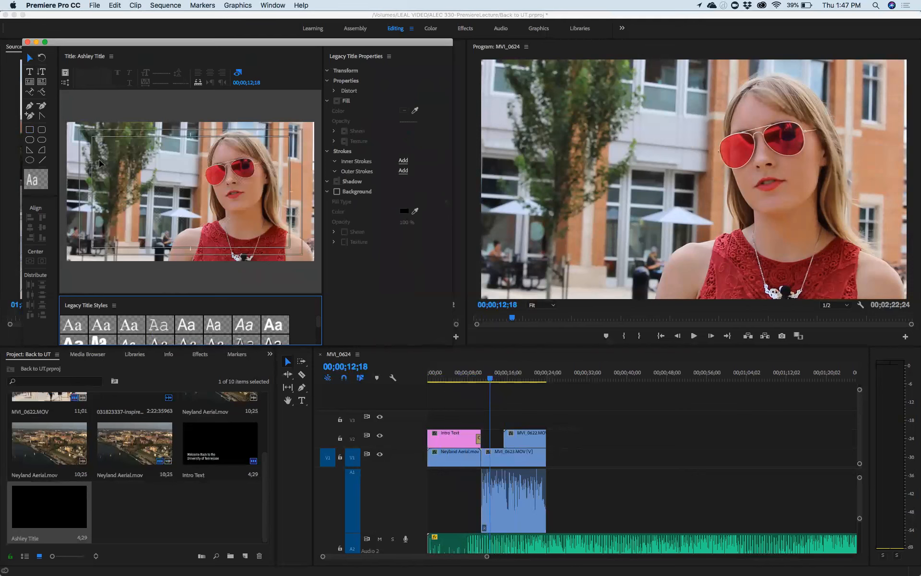
Step: Close the title editor and return from the media browser to the project bin
left_click(27, 41)
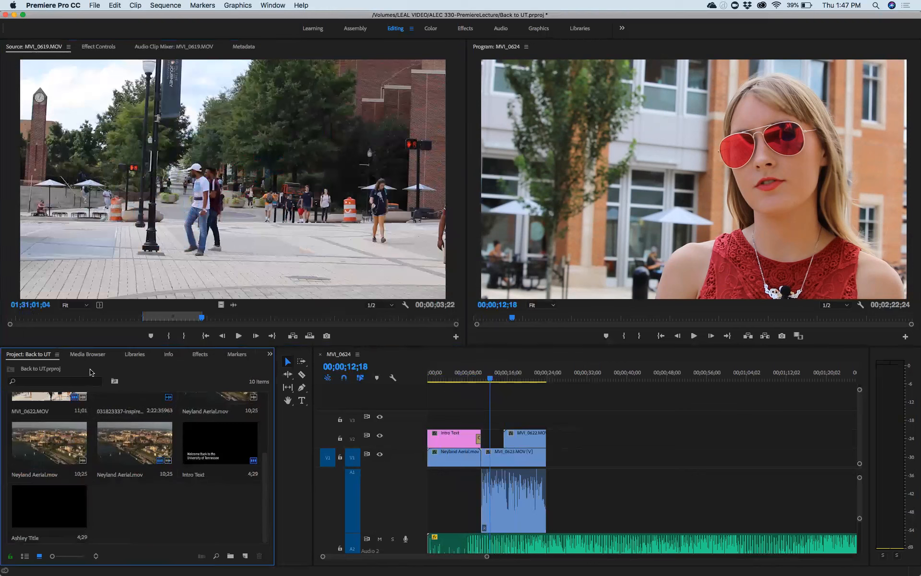
left_click(93, 355)
left_click(55, 355)
Step: Draw a solid white 725.7×158 lower-third rectangle in Ashley Title, then close the editor
double_click(49, 506)
left_click(29, 129)
mouse_move(69, 223)
left_mouse_down()
mouse_move(76, 245)
mouse_move(133, 254)
mouse_move(162, 243)
left_mouse_up()
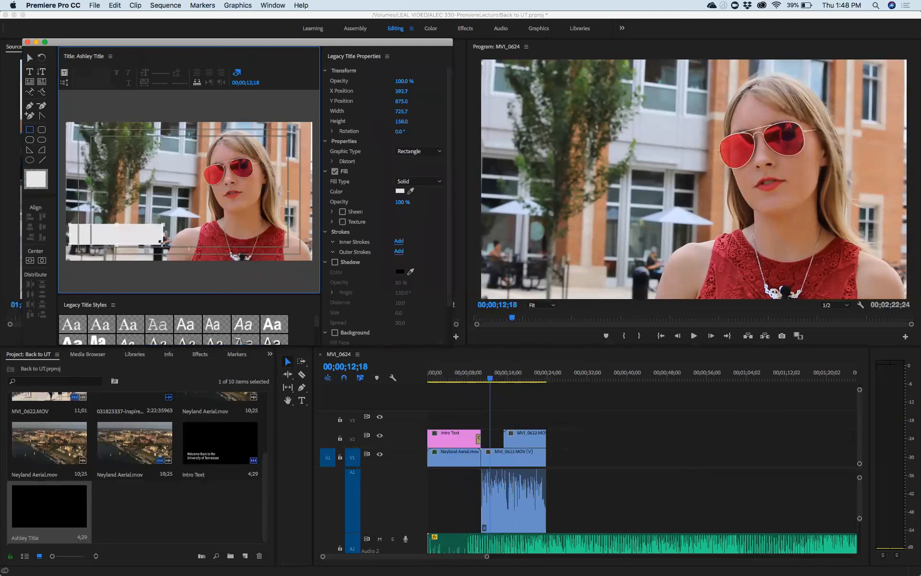
left_click(29, 57)
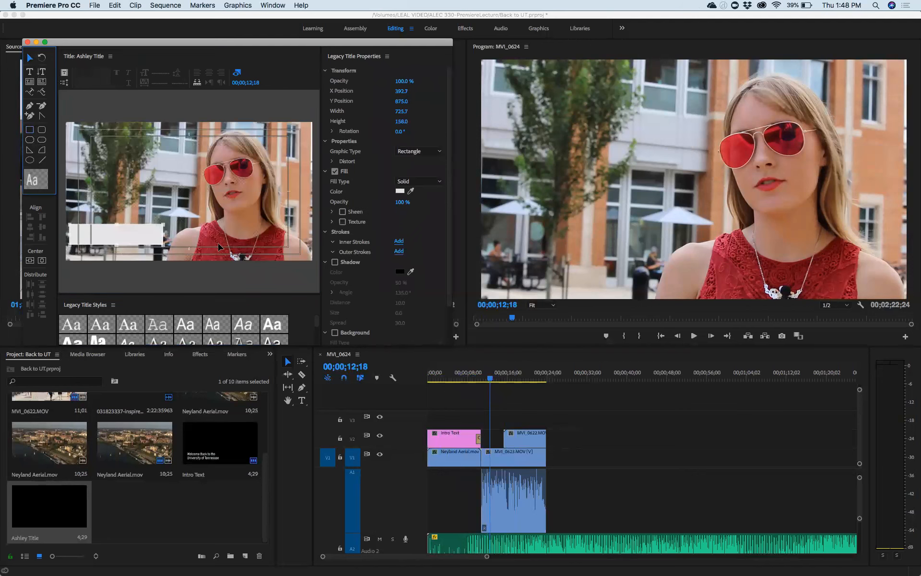
left_click(27, 42)
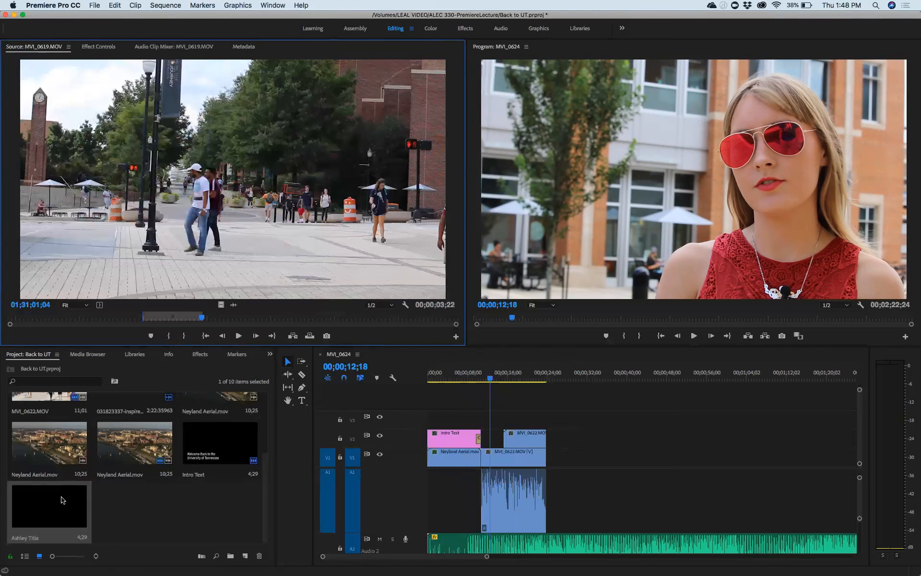
Step: Reopen Ashley Title and add a text box with the interviewee's first name on the left
double_click(62, 499)
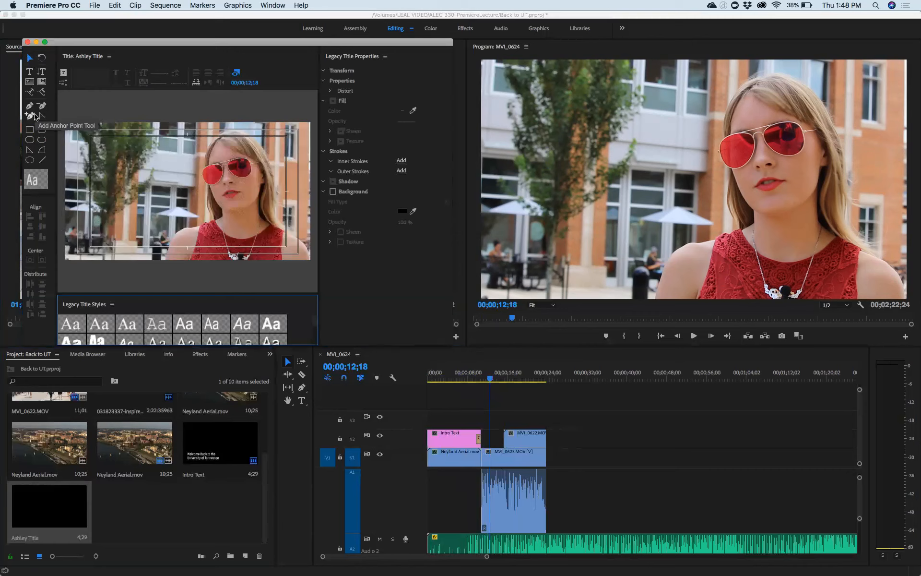
left_click(30, 74)
left_click_drag(99, 178, 164, 210)
type("Ashley")
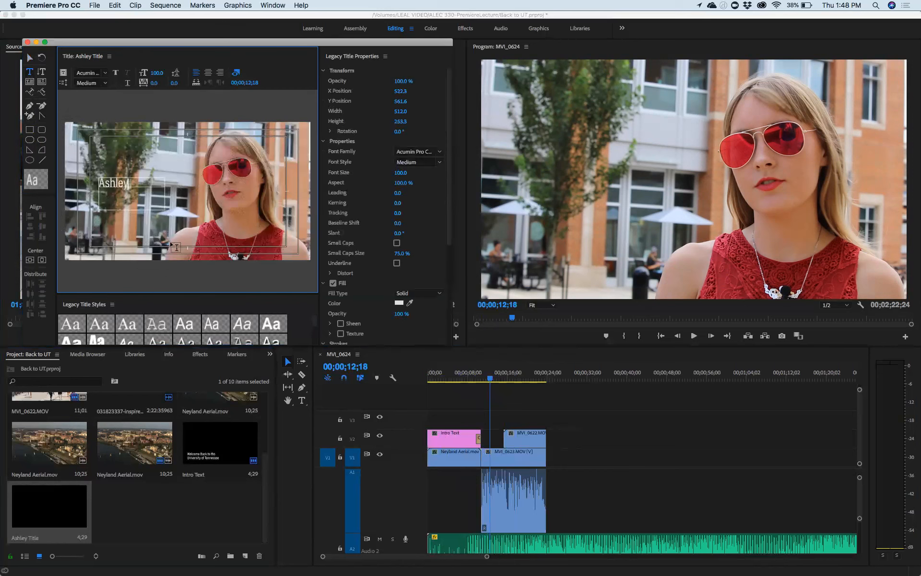
left_click(30, 58)
left_click(96, 150)
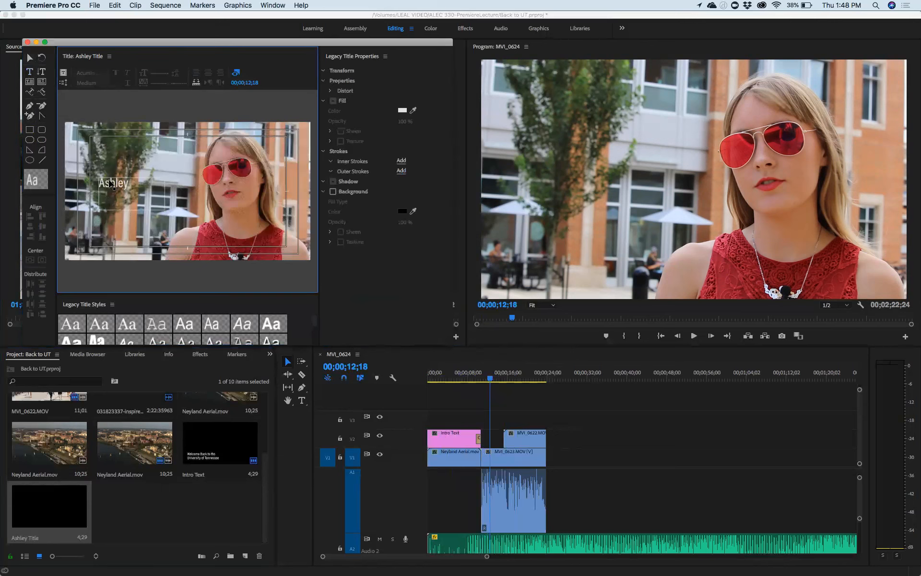
Step: Close the Ashley Title editor, save the Back to UT project with Cmd+S, and quit
left_click(110, 56)
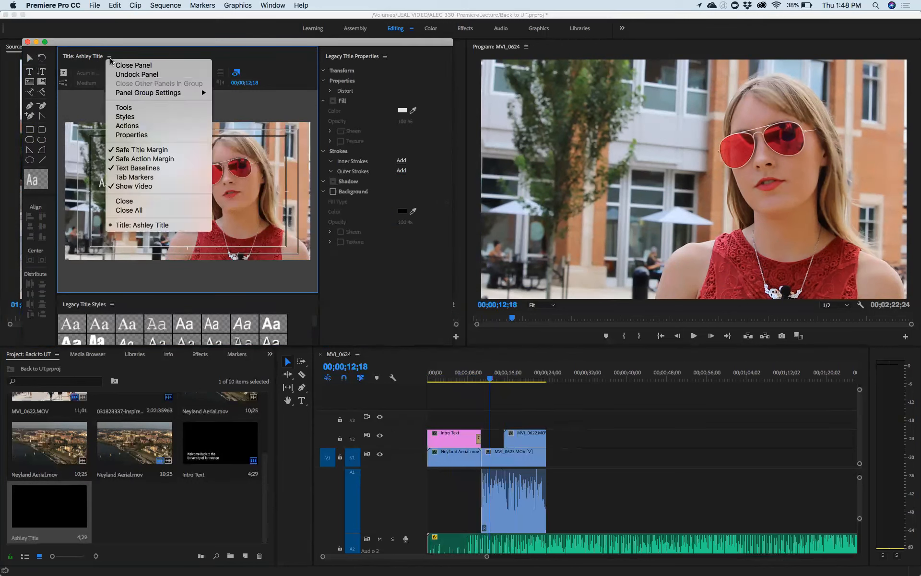
left_click(121, 58)
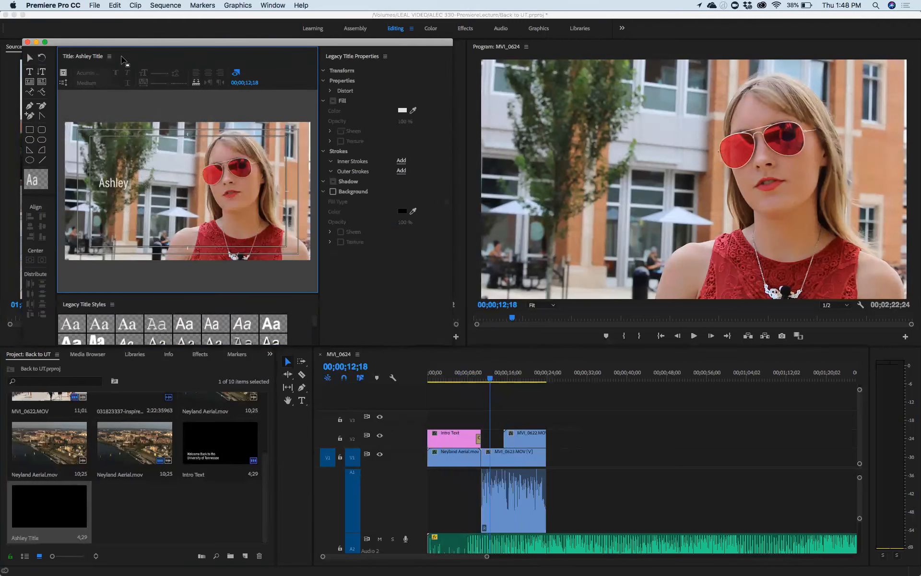
left_click(27, 42)
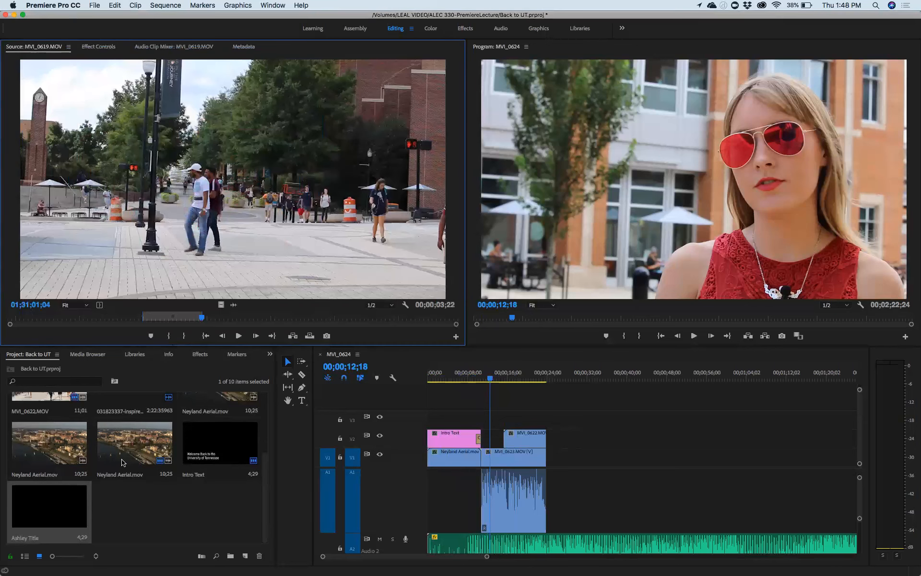
left_click(136, 492)
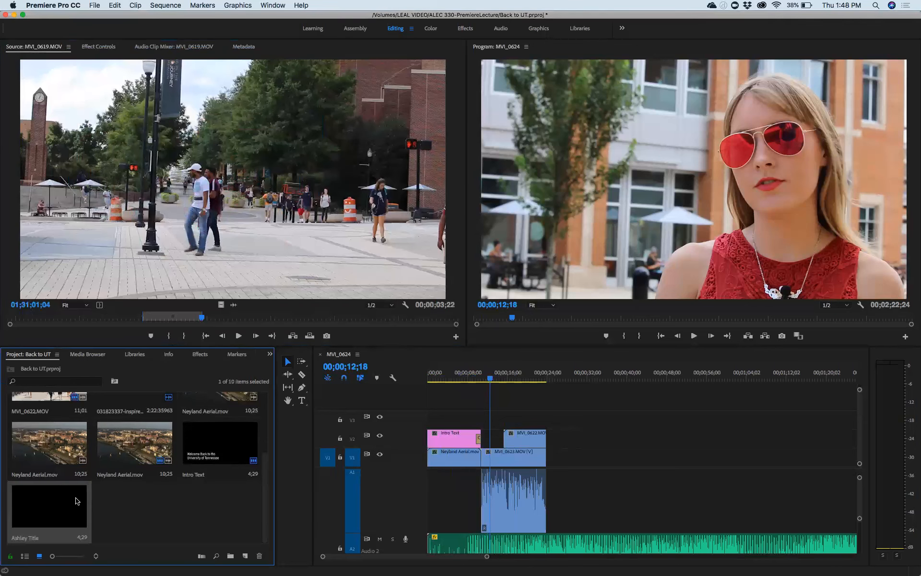
double_click(77, 500)
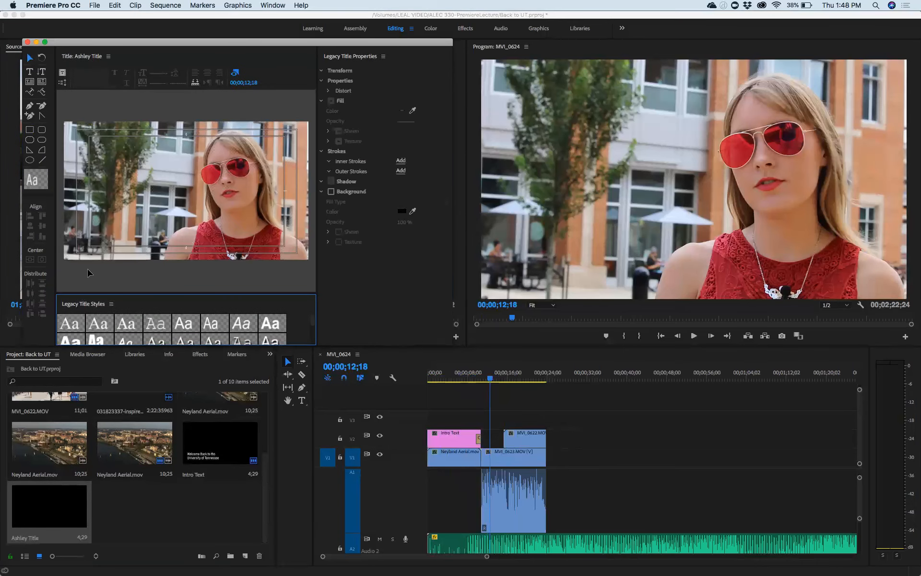
left_click(27, 43)
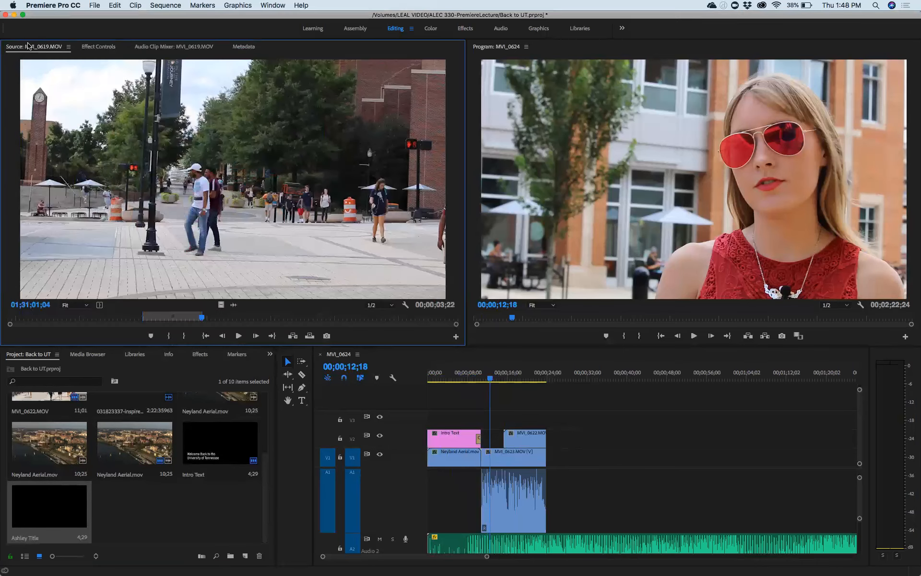
left_click(133, 501)
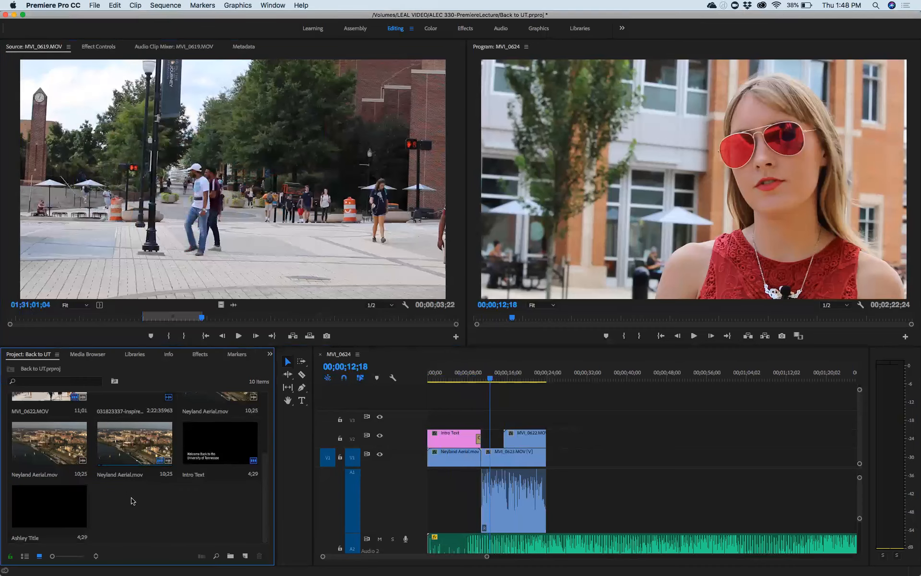
key("super+s")
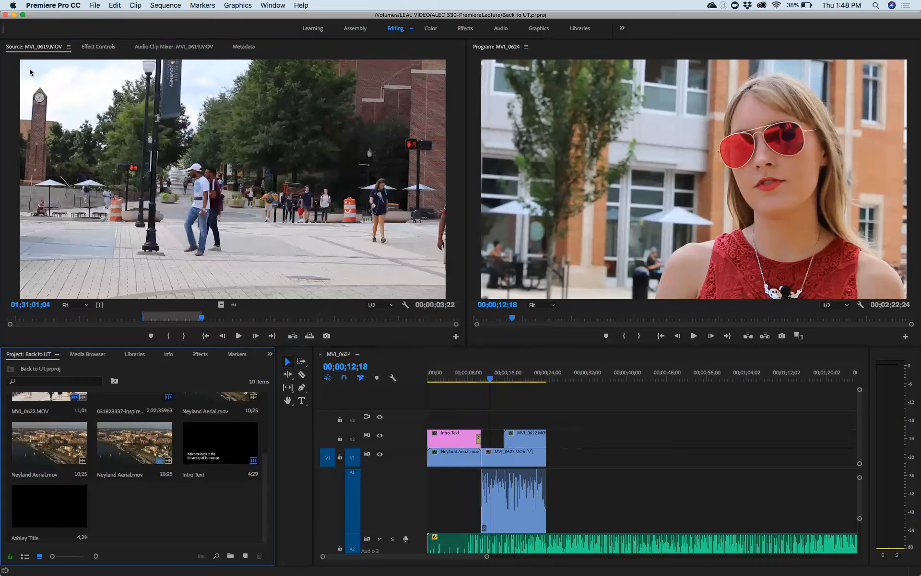
left_click(5, 14)
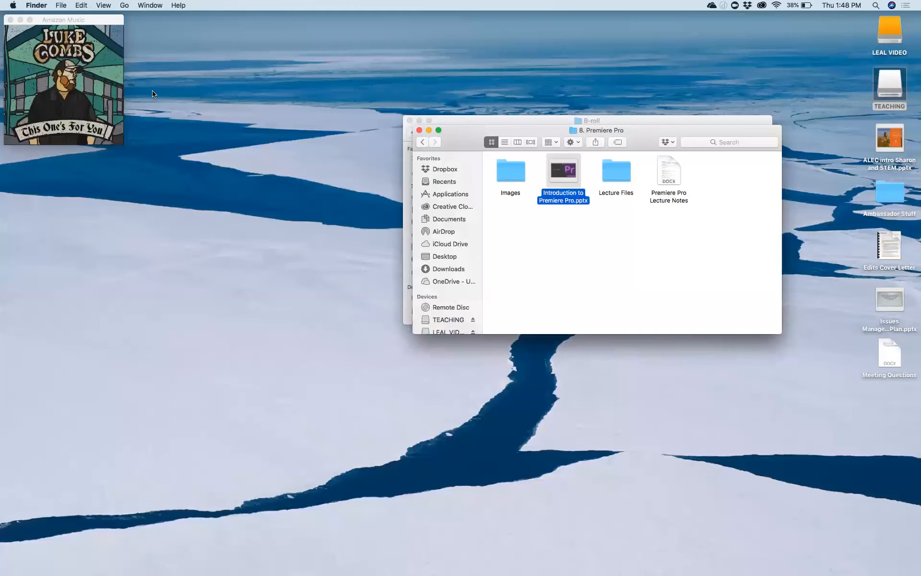
Step: In Finder, go back from B-roll to ALEC 330-PremiereLecture and select Back to UT.prproj
left_click(522, 219)
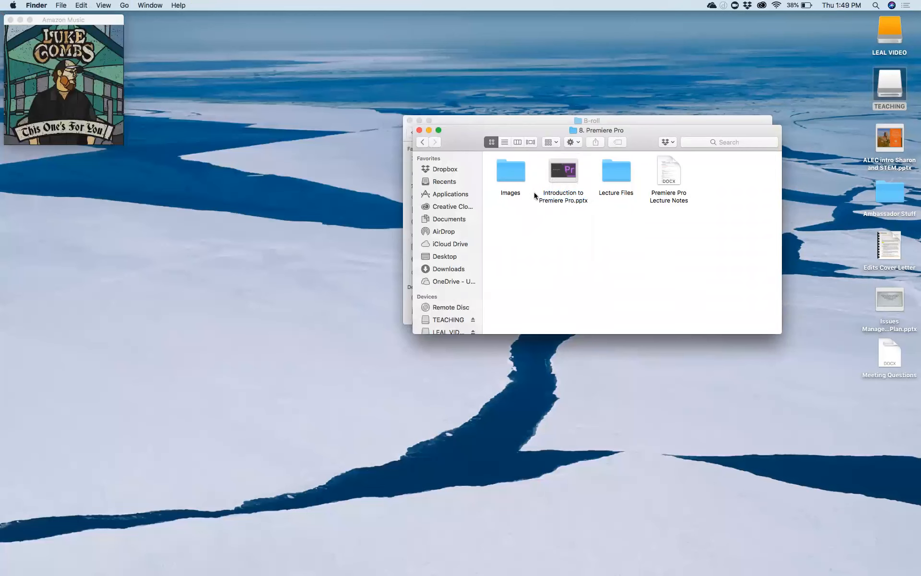
left_click_drag(465, 141, 477, 266)
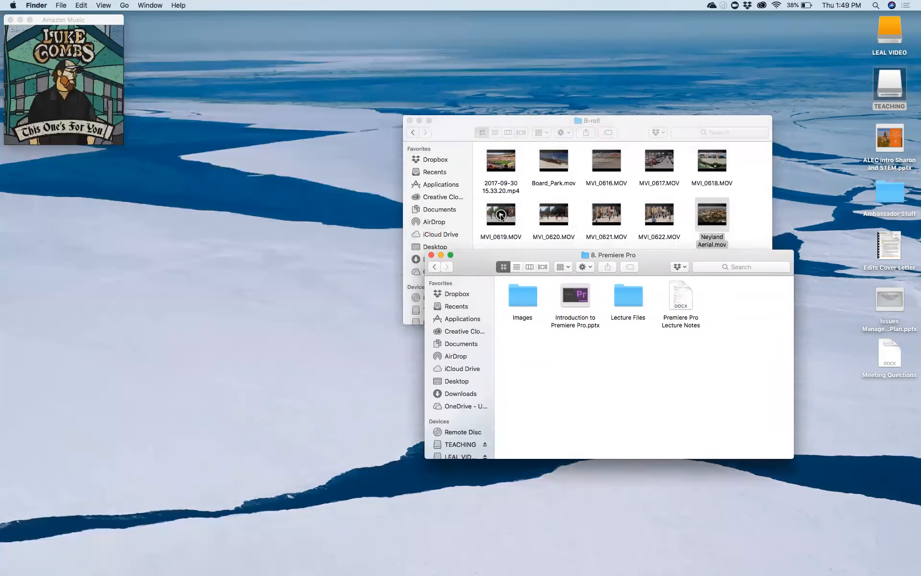
left_click(501, 216)
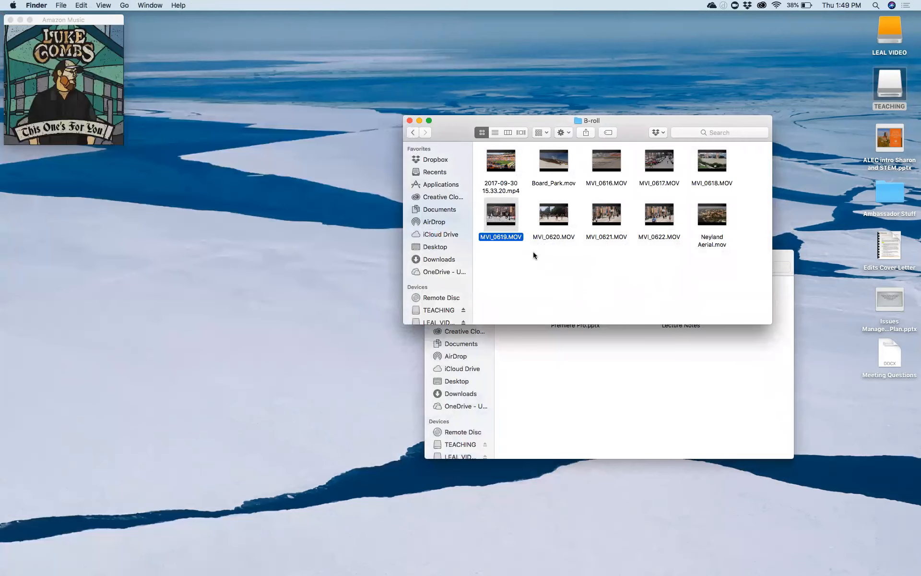
key("super+[")
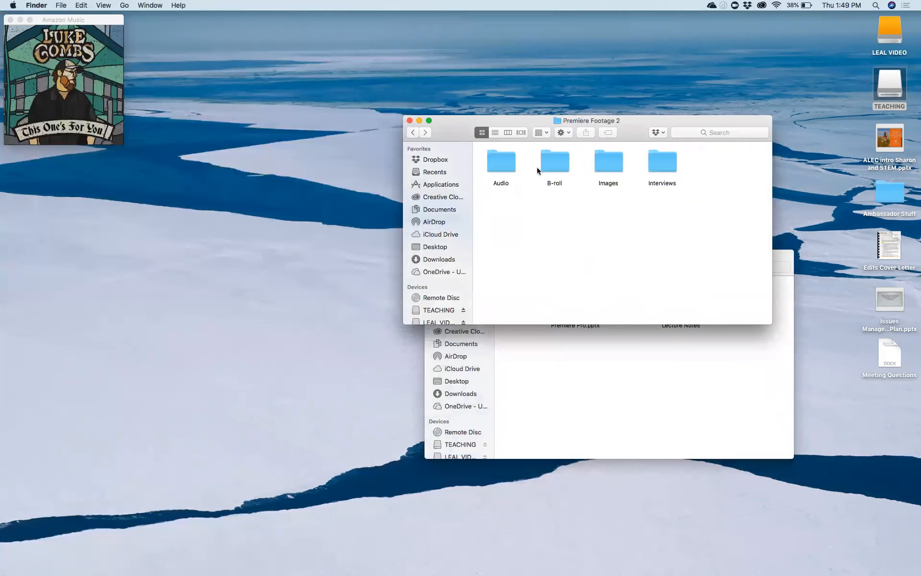
key("super+[")
left_click(607, 159)
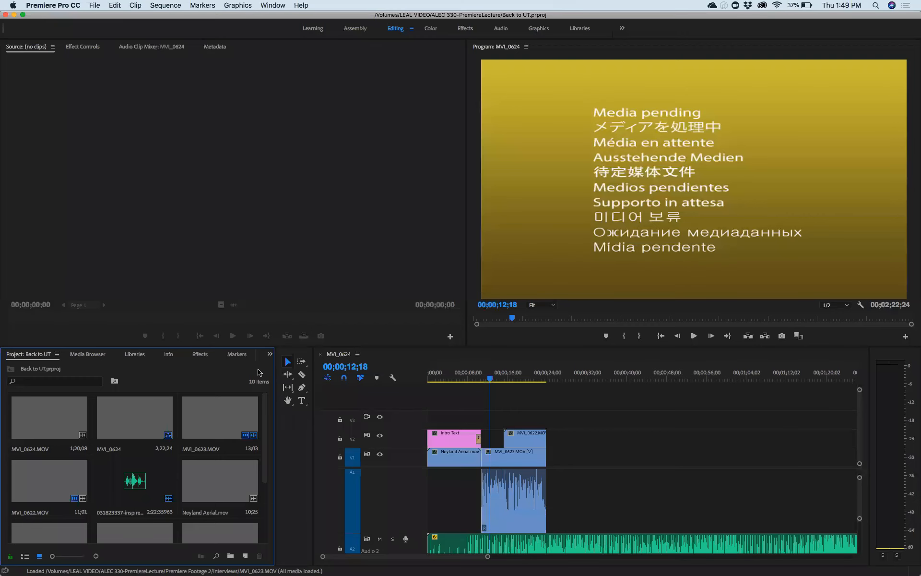
Step: Open Ashley Title and type the interviewee's full name in a lower-left text box
scroll(168, 495, "down", 2)
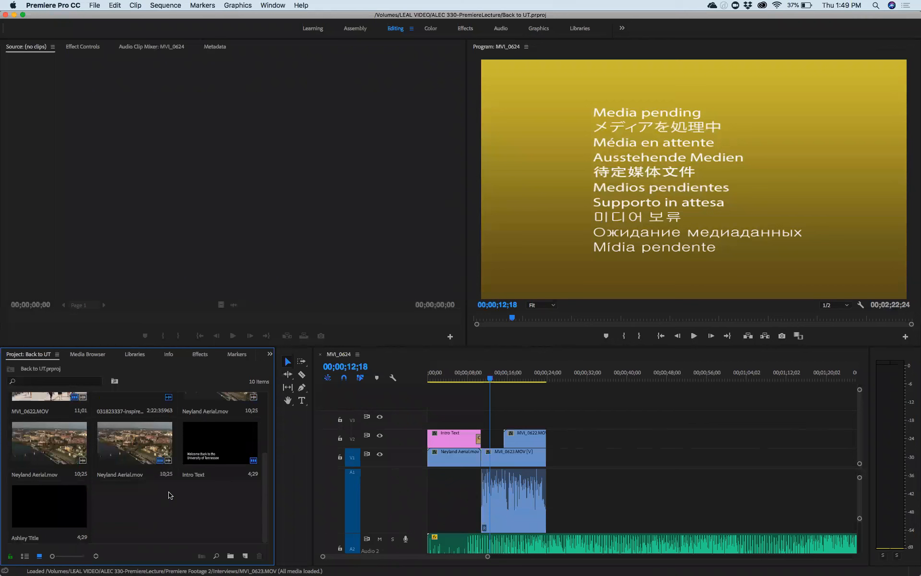
double_click(75, 510)
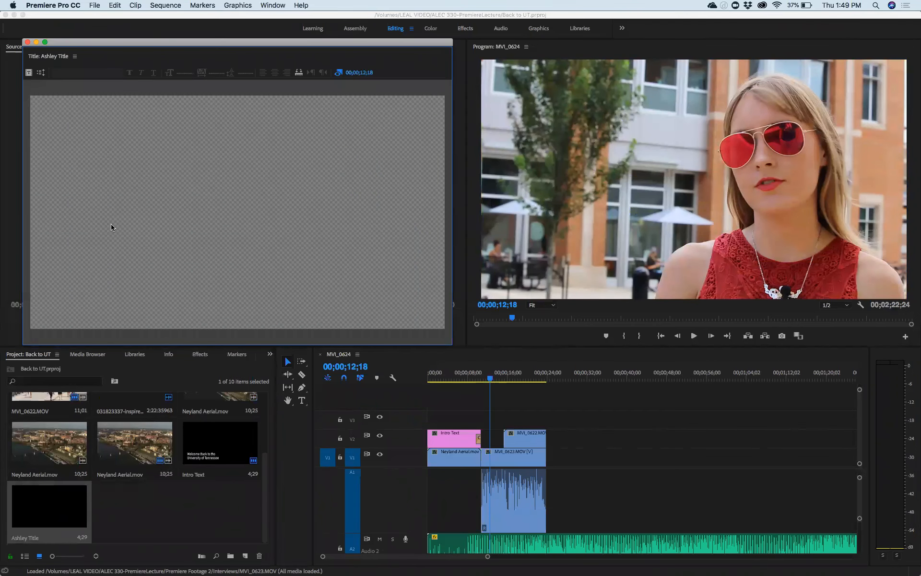
left_click_drag(70, 212, 142, 240)
key("Escape")
left_click(149, 165)
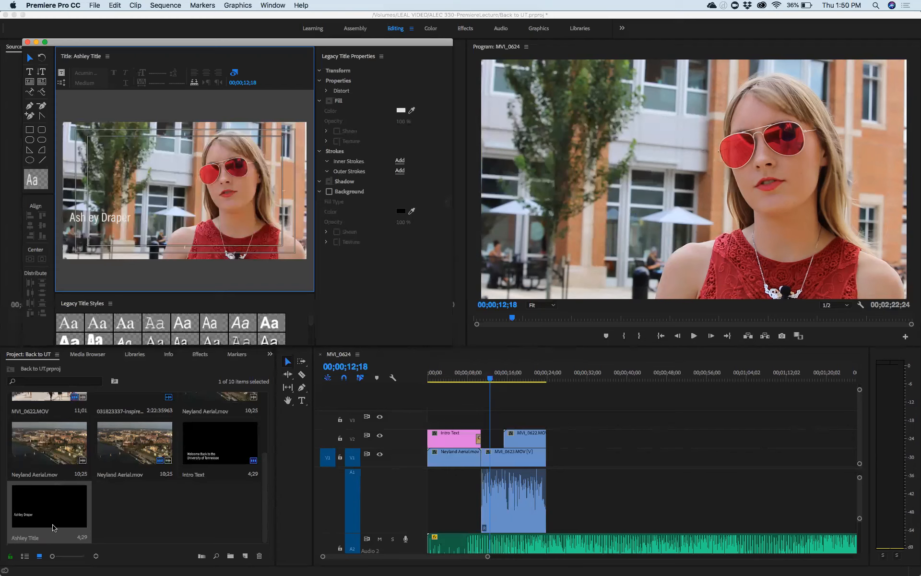
Step: Delete that name text and draw a white bar across the lower title area
left_click(36, 506)
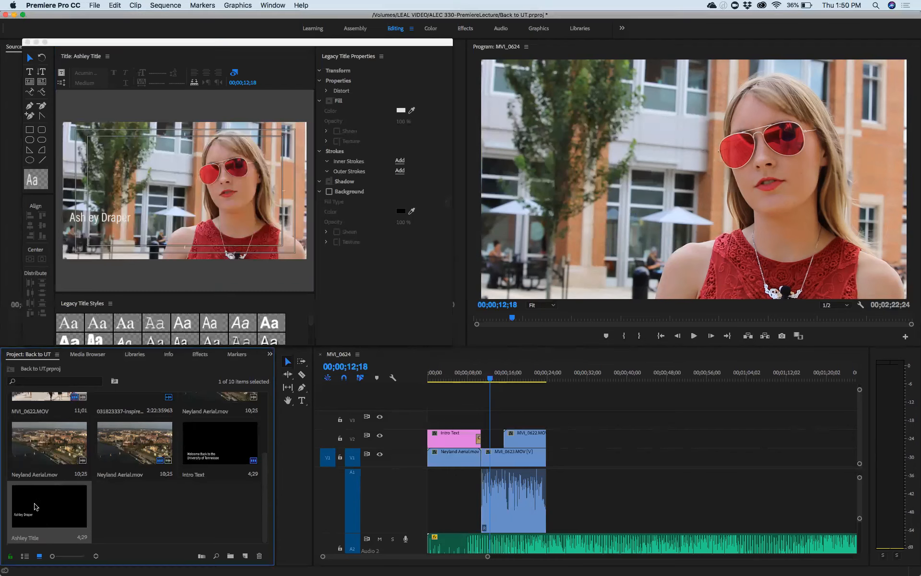
left_click(99, 217)
key("Delete")
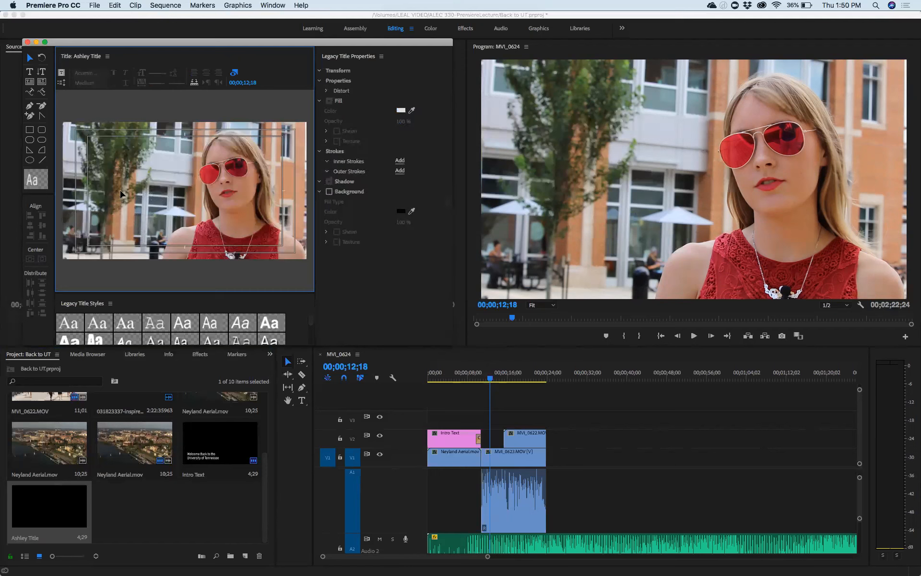
left_click(29, 129)
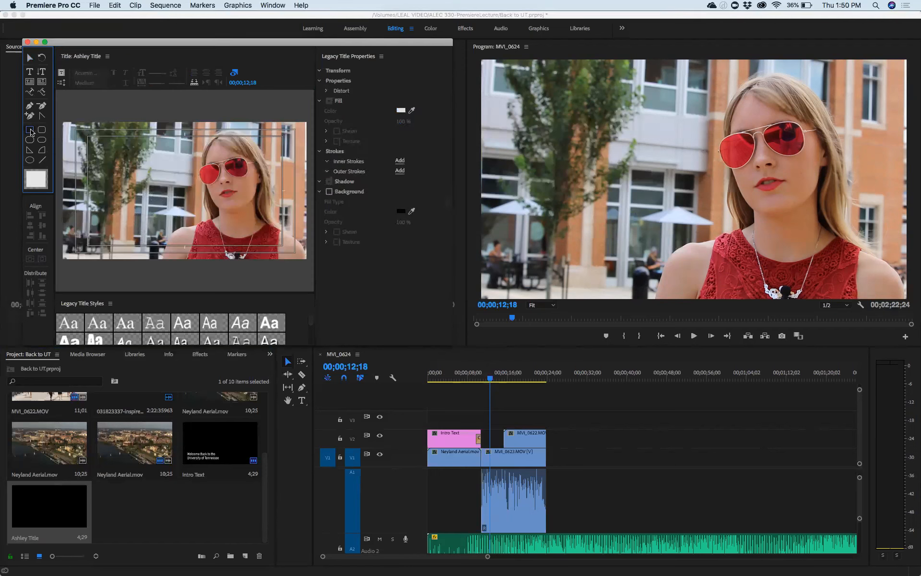
mouse_move(64, 218)
left_mouse_down()
mouse_move(113, 240)
mouse_move(185, 247)
left_mouse_up()
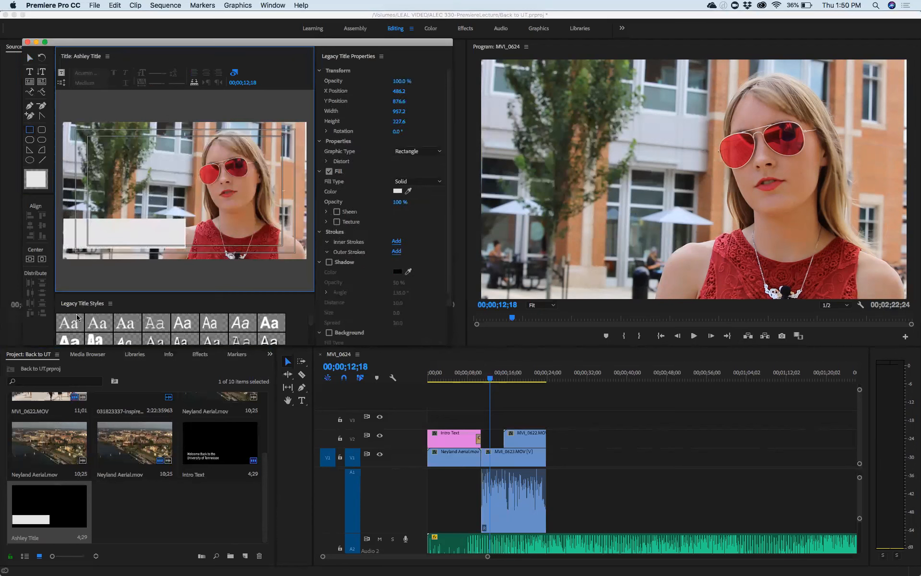
Step: Add the interviewee's full name in a text box above the white bar with a dark fill
left_click(29, 73)
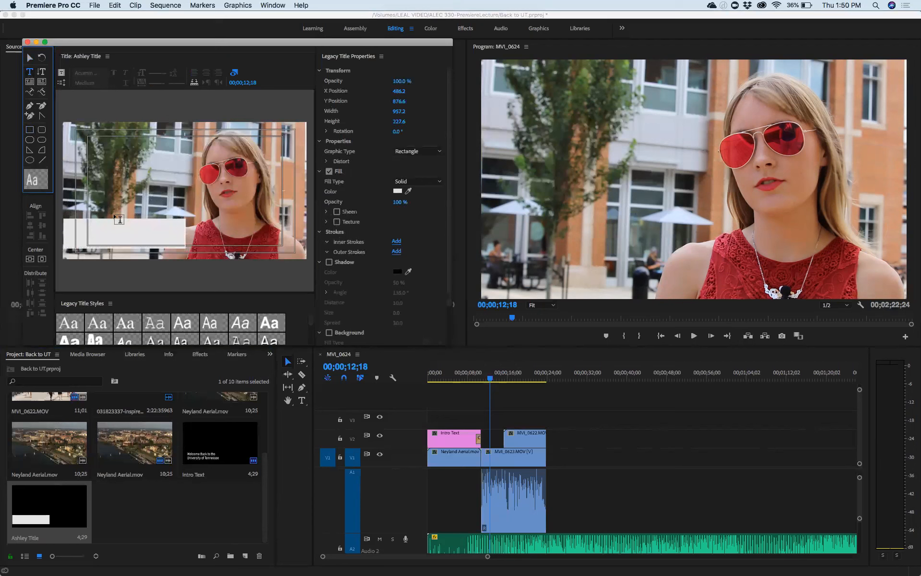
left_click_drag(91, 181, 174, 199)
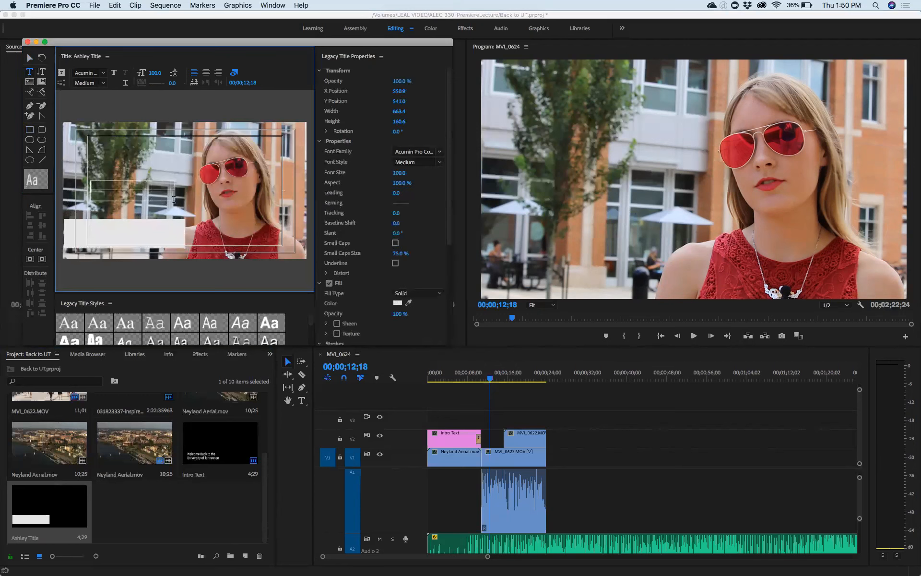
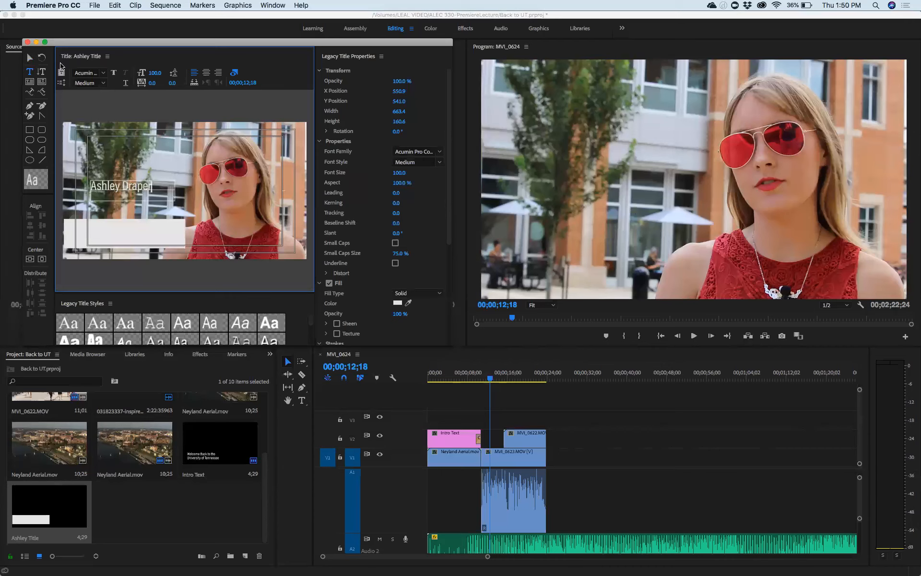
left_click(29, 58)
double_click(152, 185)
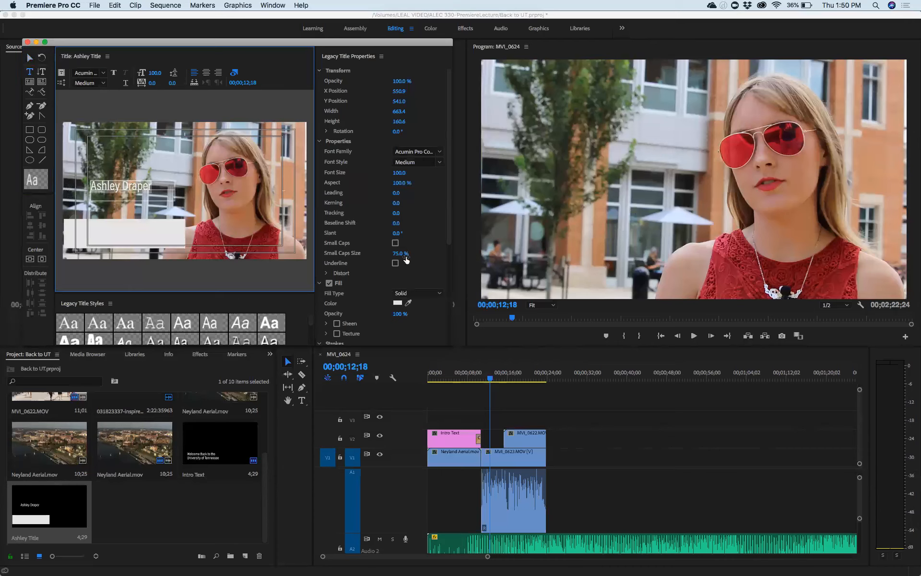
left_click(397, 307)
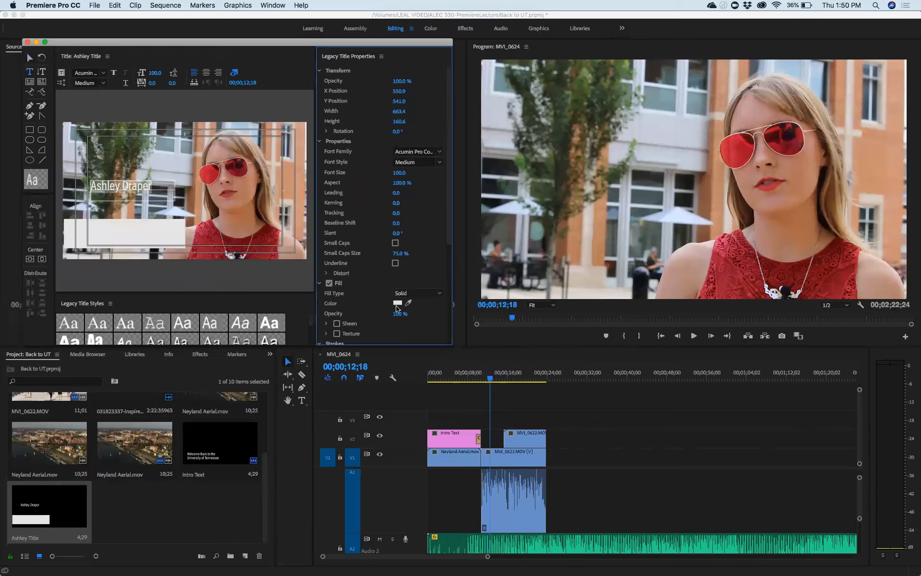
left_click(29, 58)
Step: Place Ashley Title on track V3 above the MVI_0623 interview clip
left_click_drag(120, 186, 106, 228)
left_click(27, 42)
left_click_drag(49, 506, 493, 419)
left_click_drag(511, 420, 499, 420)
left_click_drag(602, 378, 483, 379)
key("space")
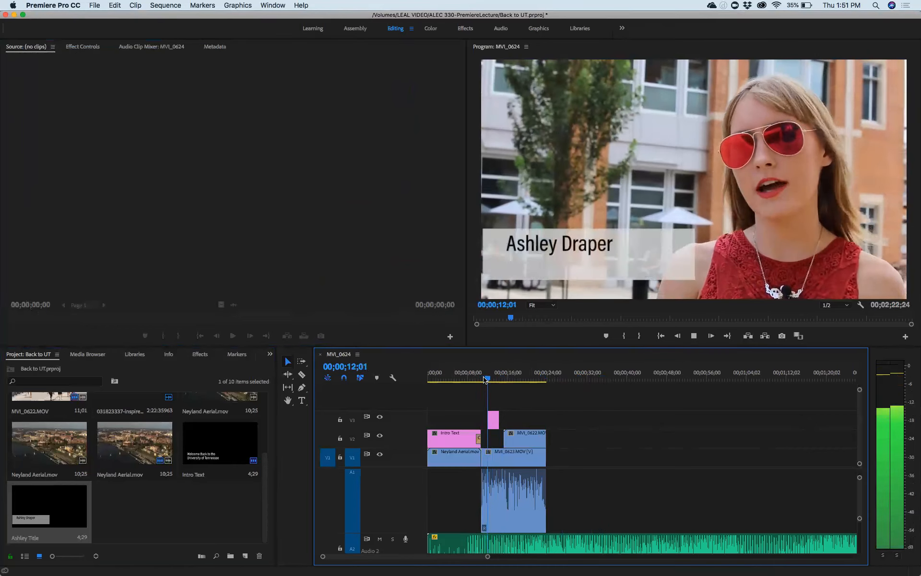
key("space")
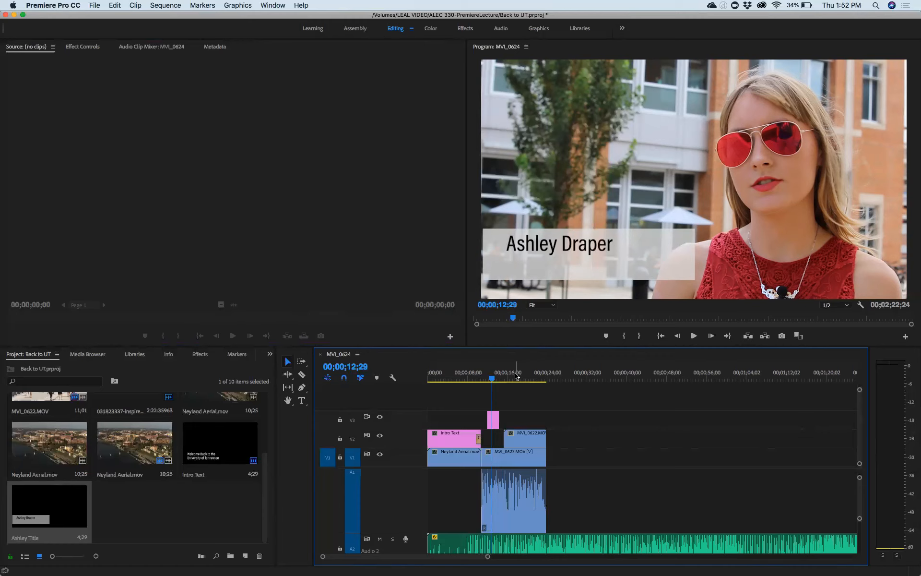
key("grave")
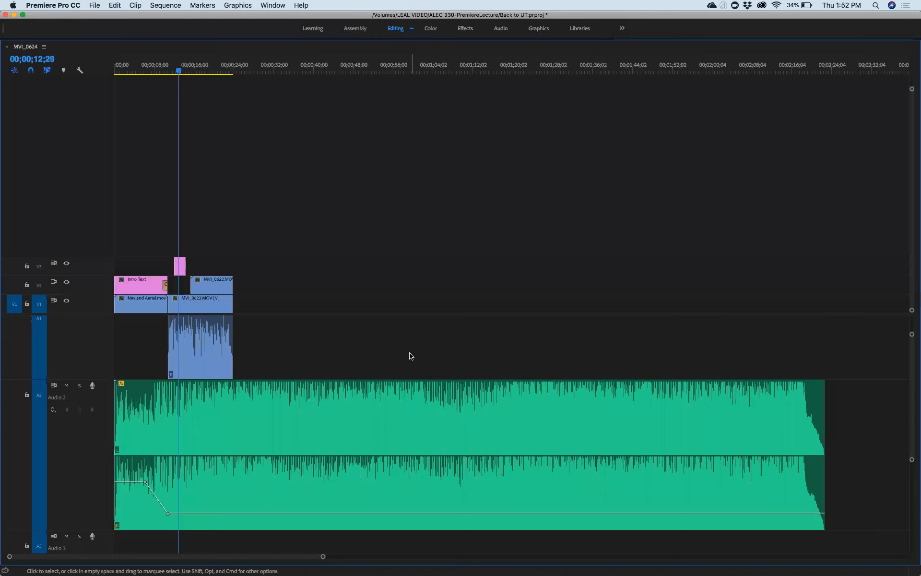
key("grave")
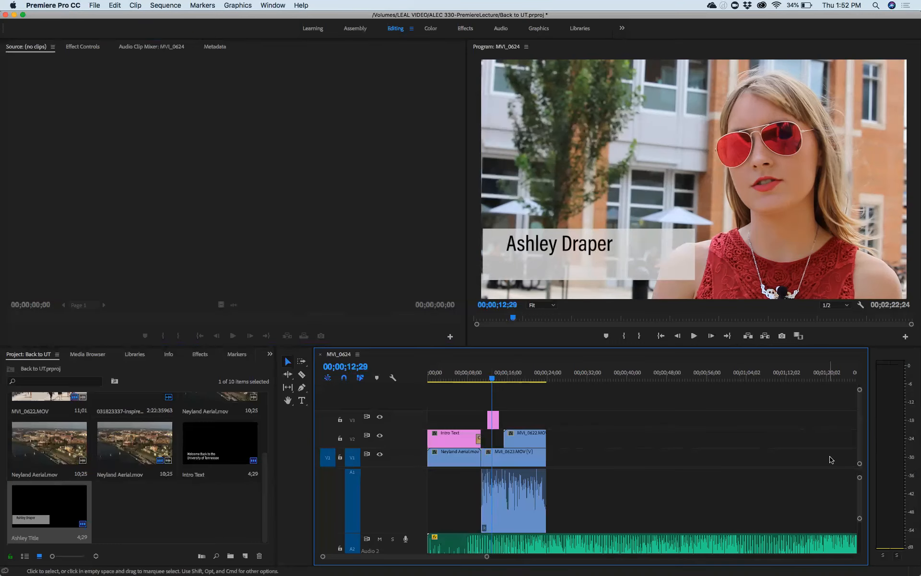
mouse_move(859, 464)
left_mouse_down()
mouse_move(859, 432)
mouse_move(858, 473)
left_mouse_up()
left_click_drag(487, 558, 382, 558)
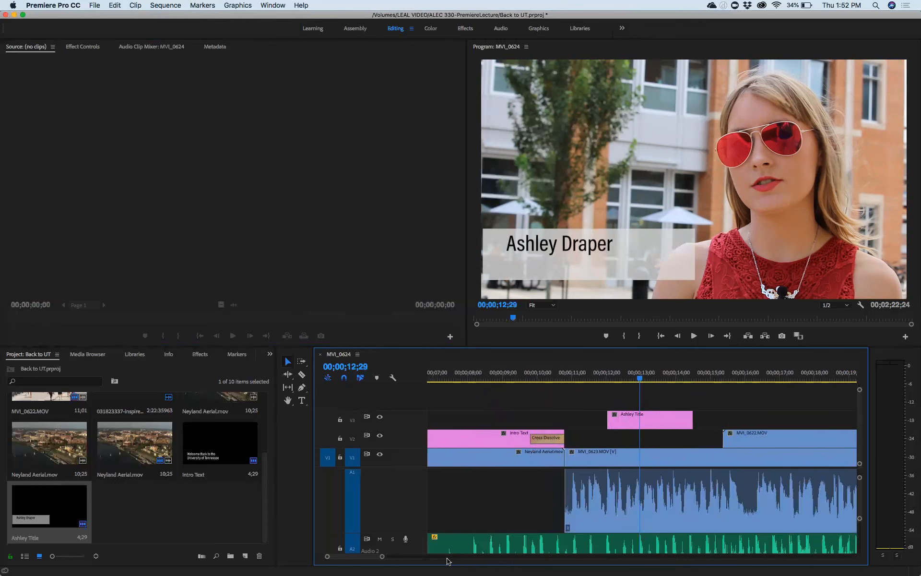
Step: Nudge the Ashley Title clip on V3 slightly earlier
scroll(676, 492, "down", 3)
left_click(557, 422)
left_click_drag(558, 422, 550, 422)
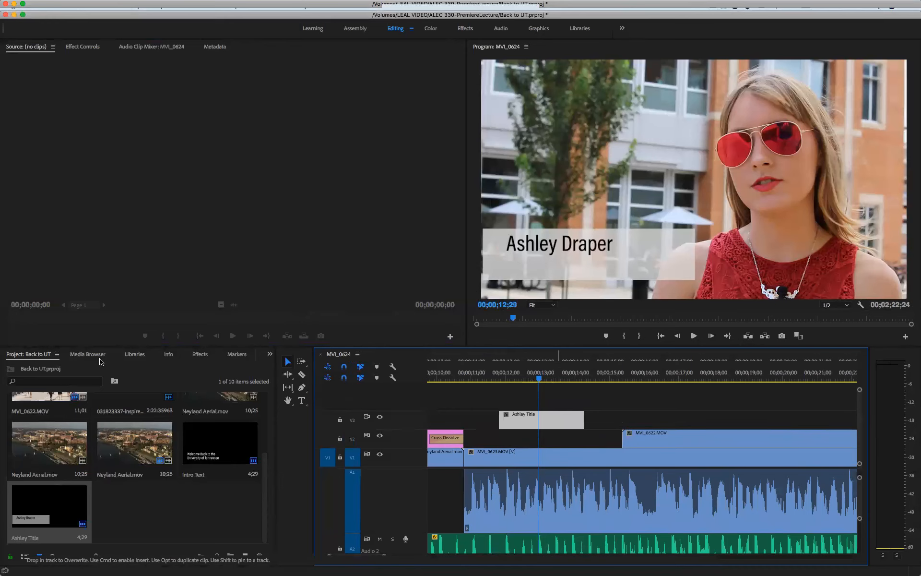
Step: Add shortened Cross Dissolve transitions to both ends of the Ashley Title clip
left_click(101, 359)
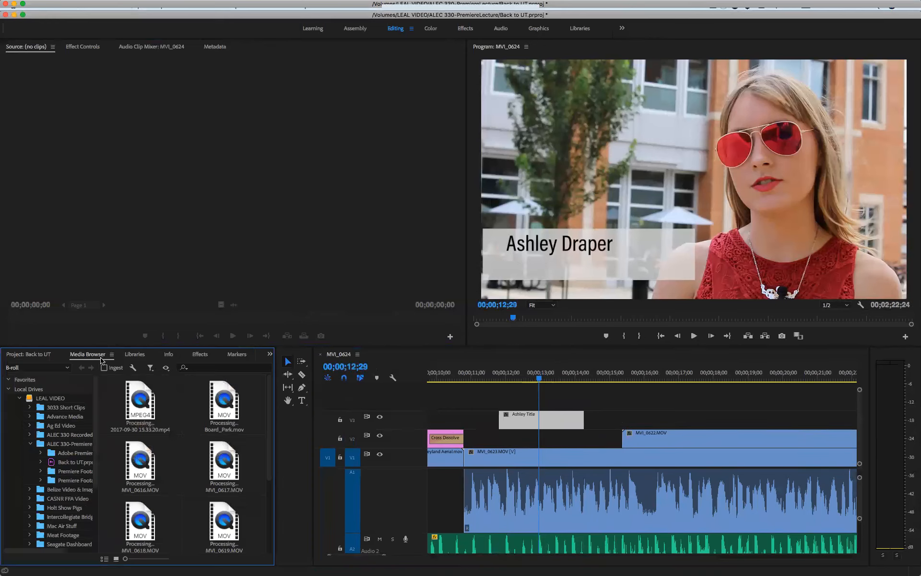
left_click(194, 359)
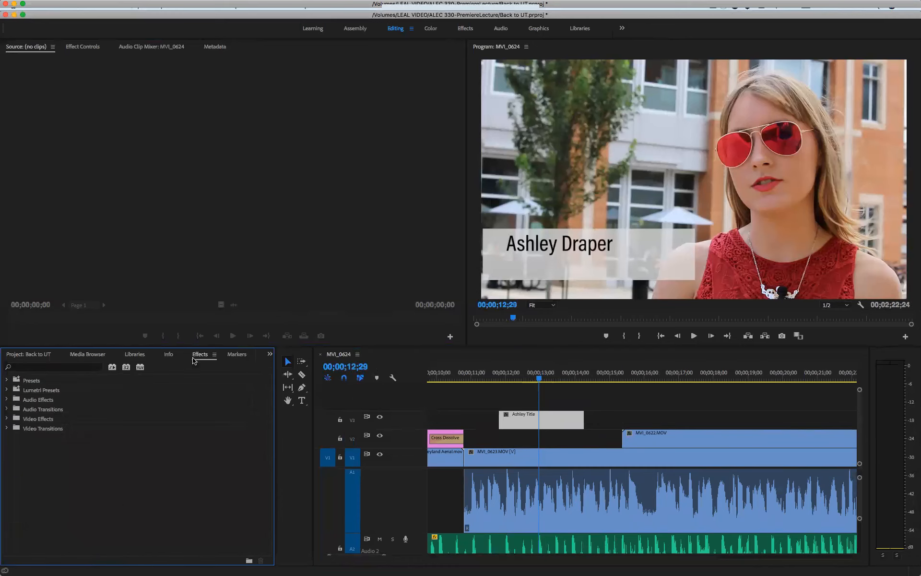
left_click(6, 428)
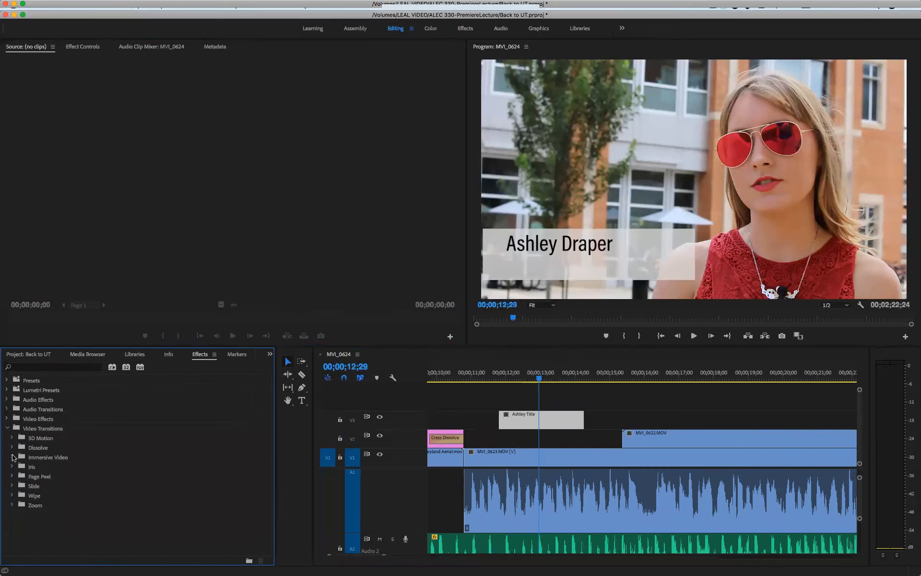
left_click(13, 448)
left_click_drag(31, 466, 509, 419)
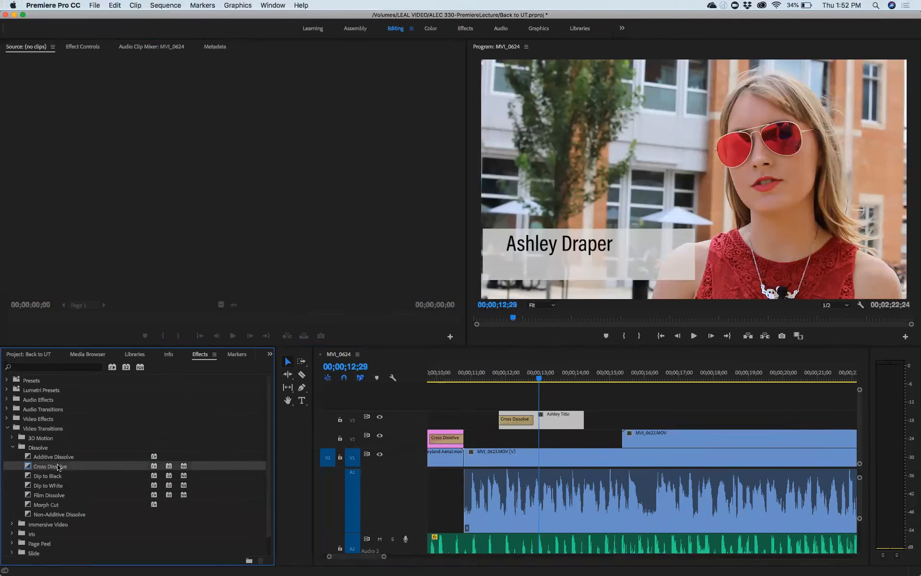
left_click_drag(31, 468, 586, 428)
left_click(530, 420)
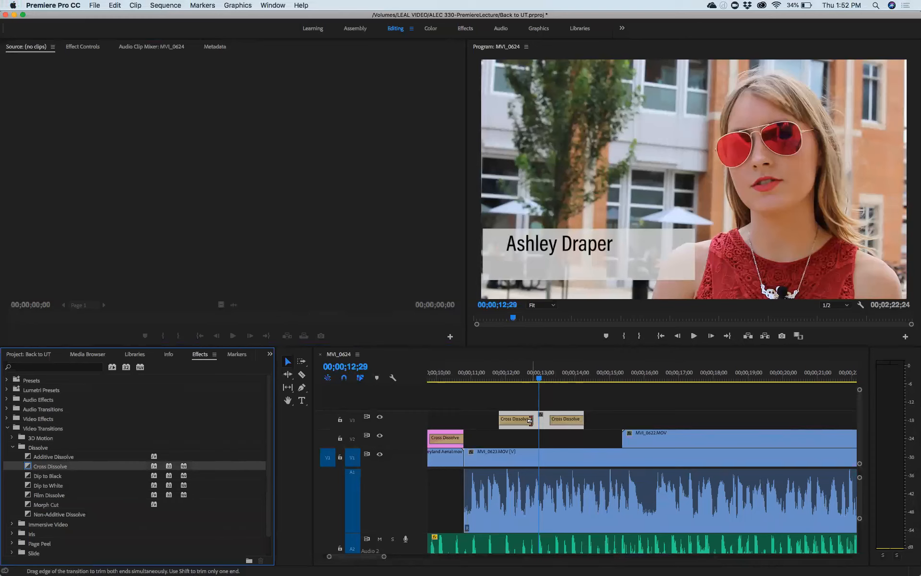
left_click_drag(529, 420, 563, 420)
left_click(536, 379)
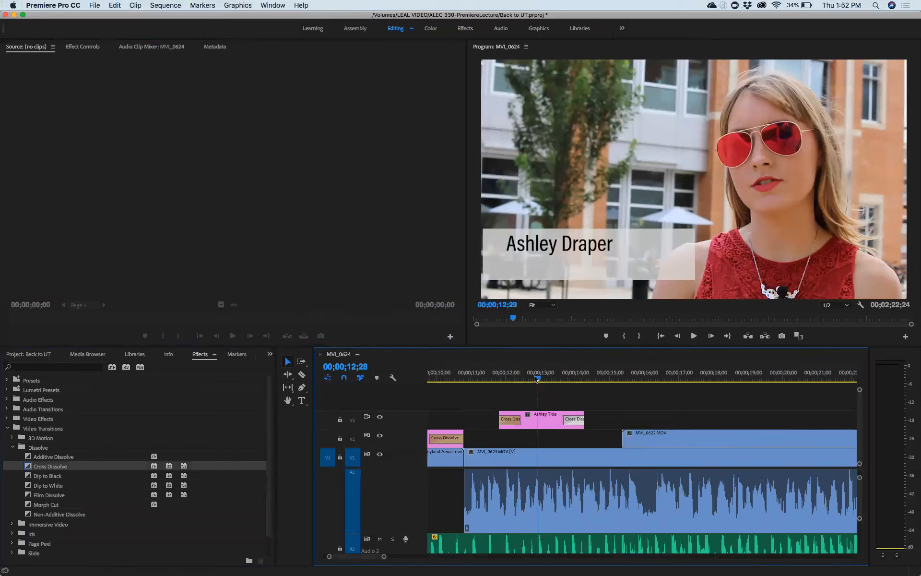
Step: Play back the fades and drag the title's end out toward 00;00;15;00
left_click(475, 376)
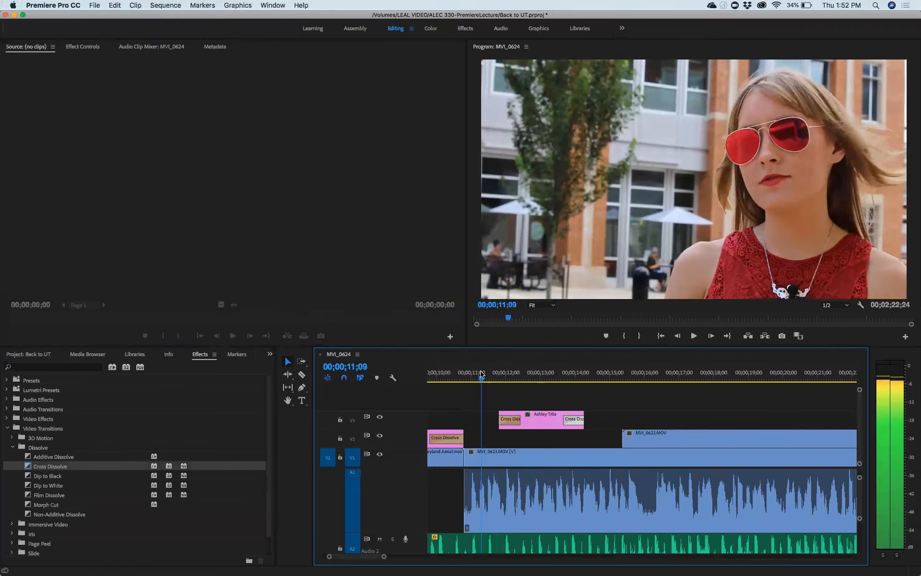
key("space")
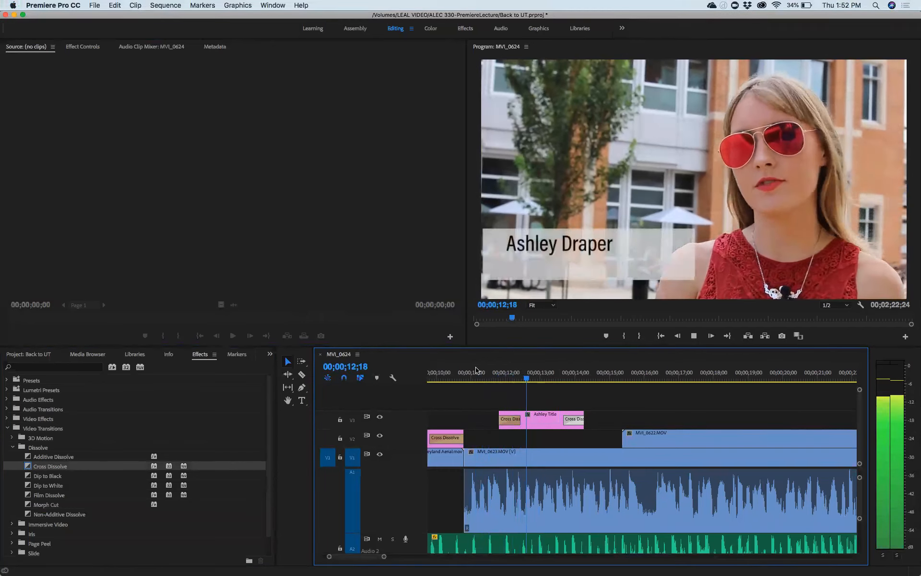
key("space")
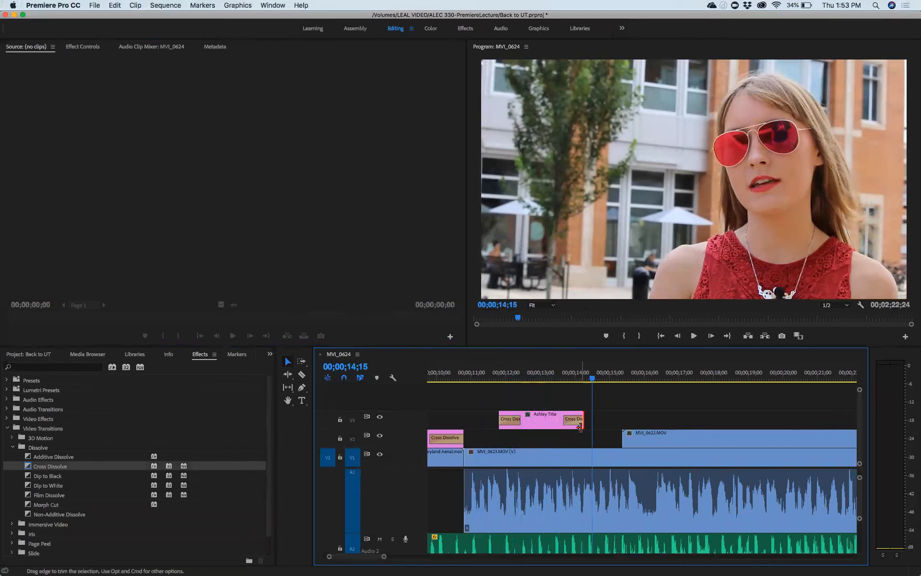
left_click_drag(582, 424, 593, 424)
left_click_drag(592, 377, 498, 378)
key("space")
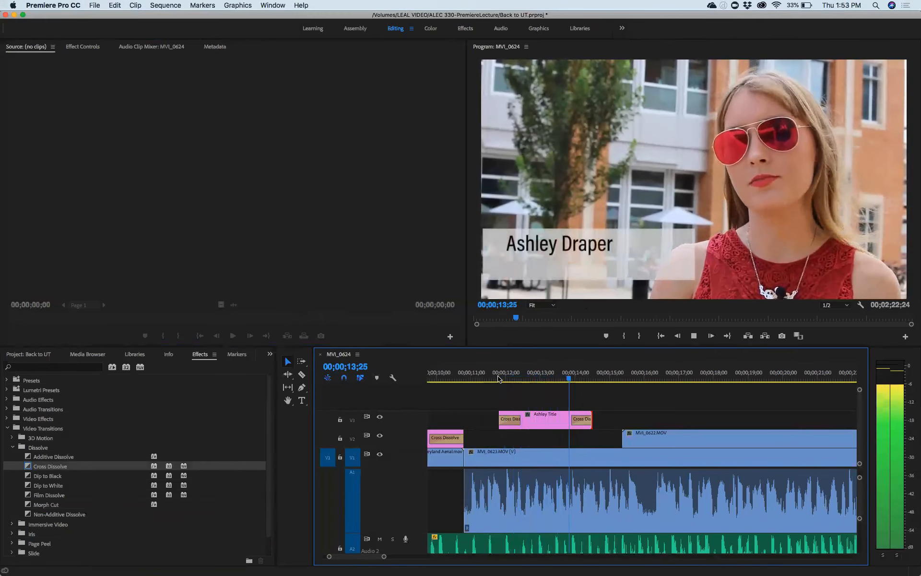
key("space")
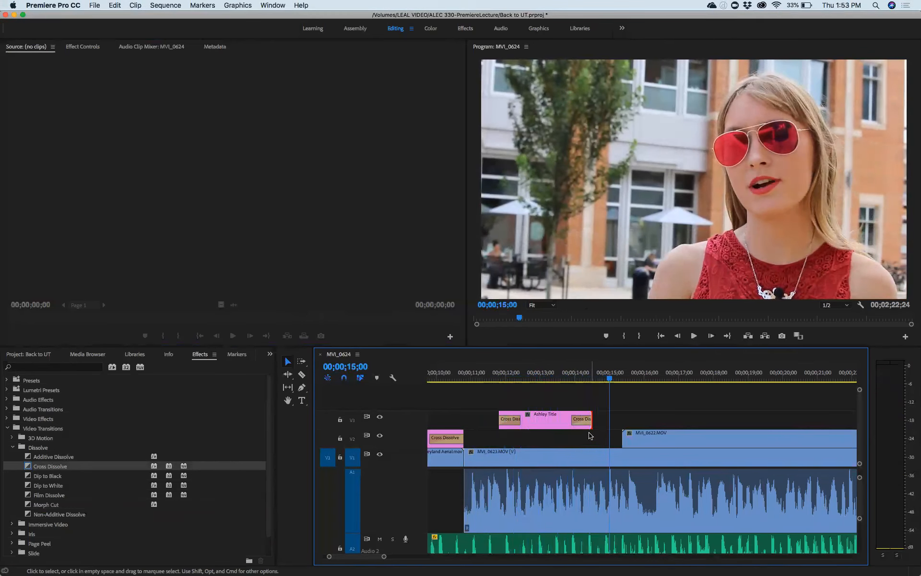
left_click_drag(593, 422, 609, 422)
left_click(494, 375)
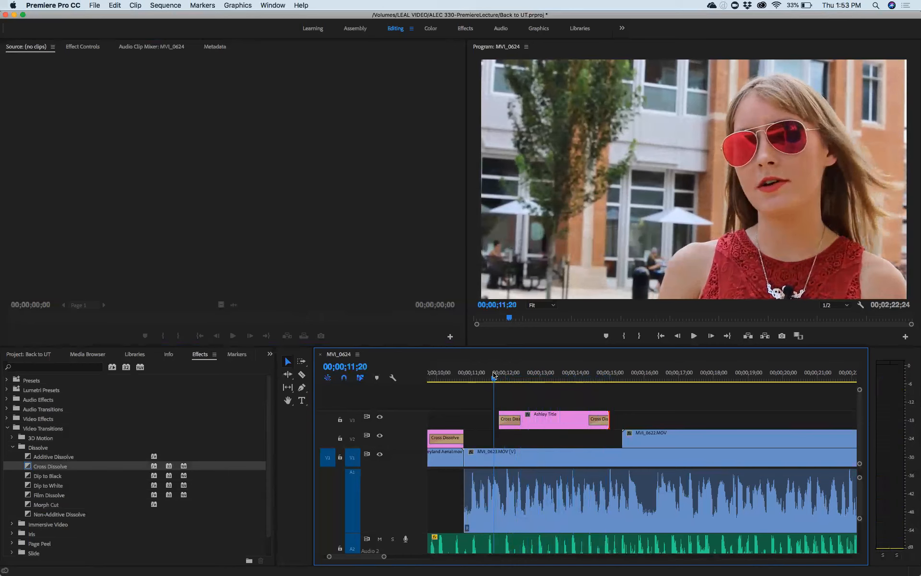
Step: Review the longer title from the aerial shot, then close Back to UT and save changes
key("space")
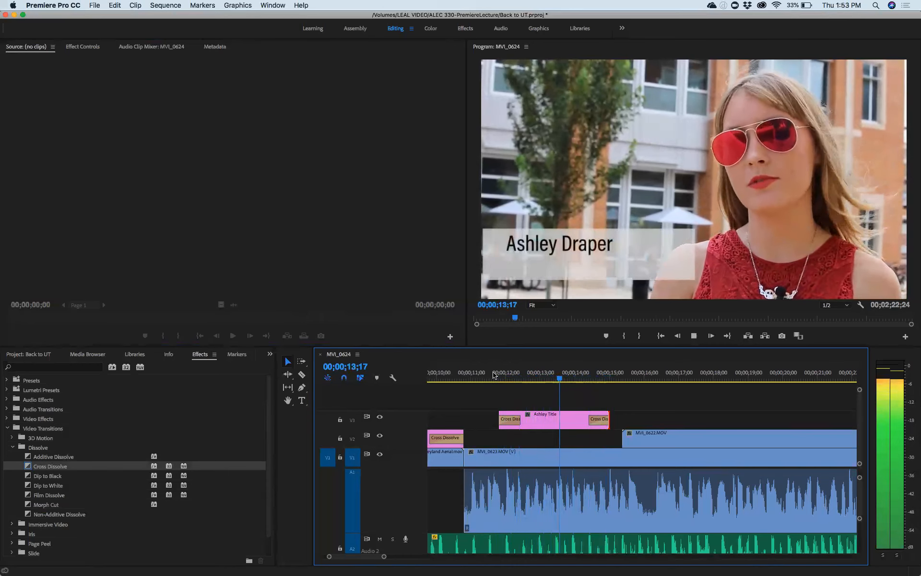
key("space")
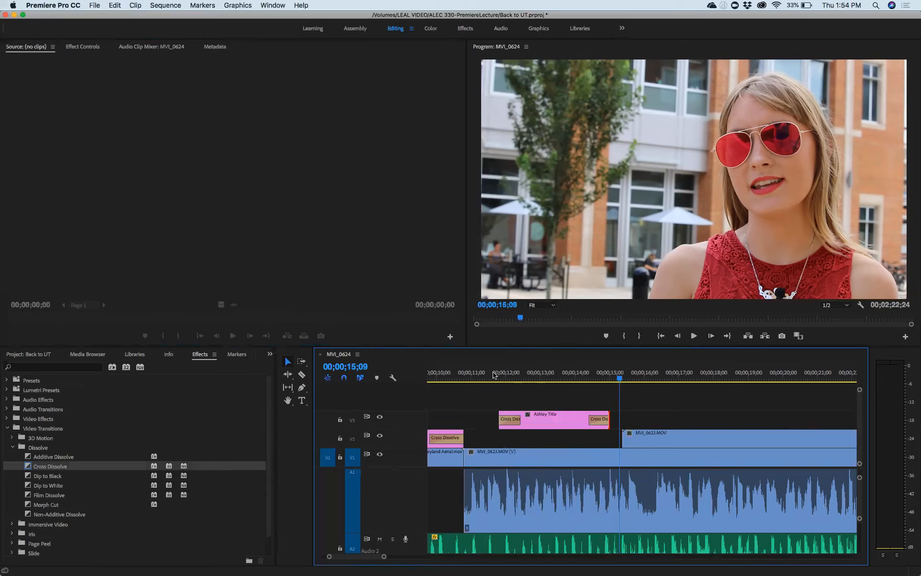
left_click_drag(619, 379, 473, 380)
key("space")
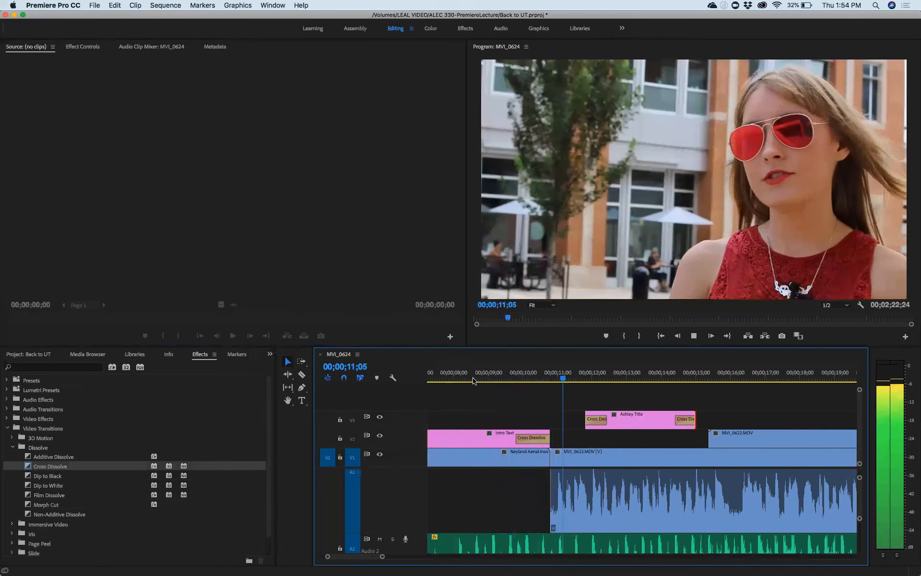
key("space")
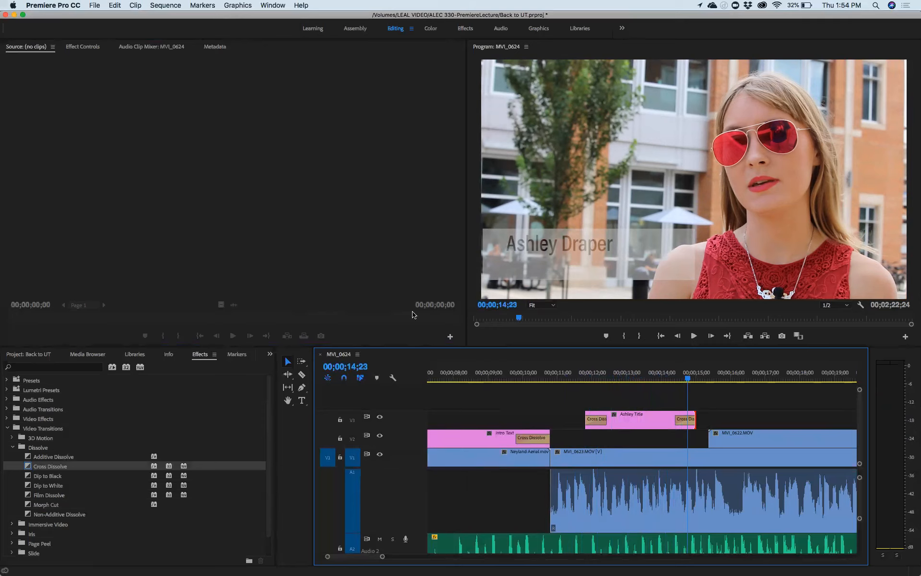
left_click(6, 16)
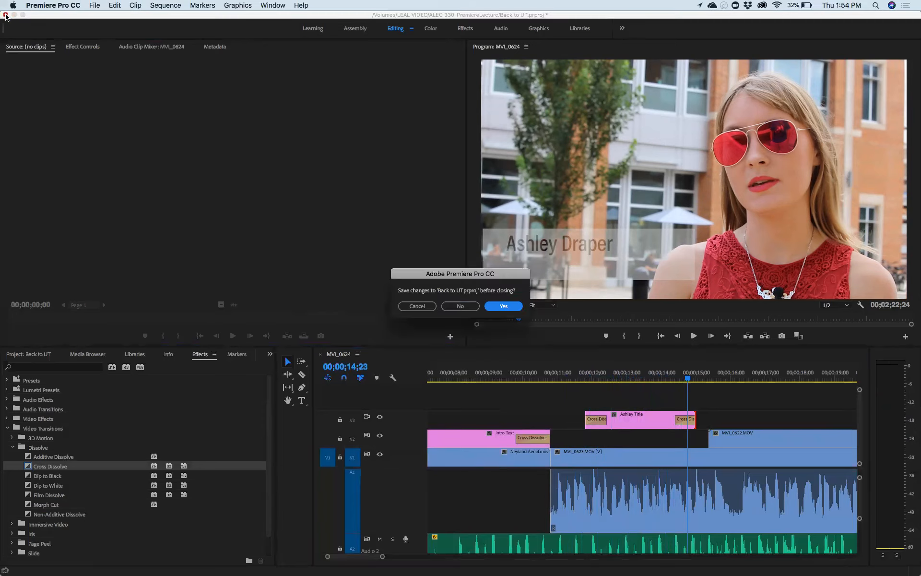
left_click(503, 306)
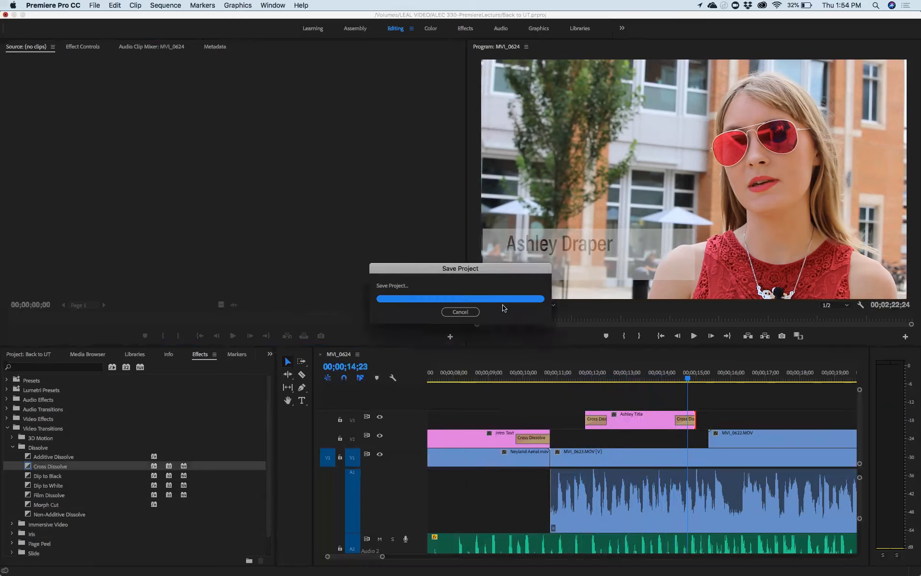